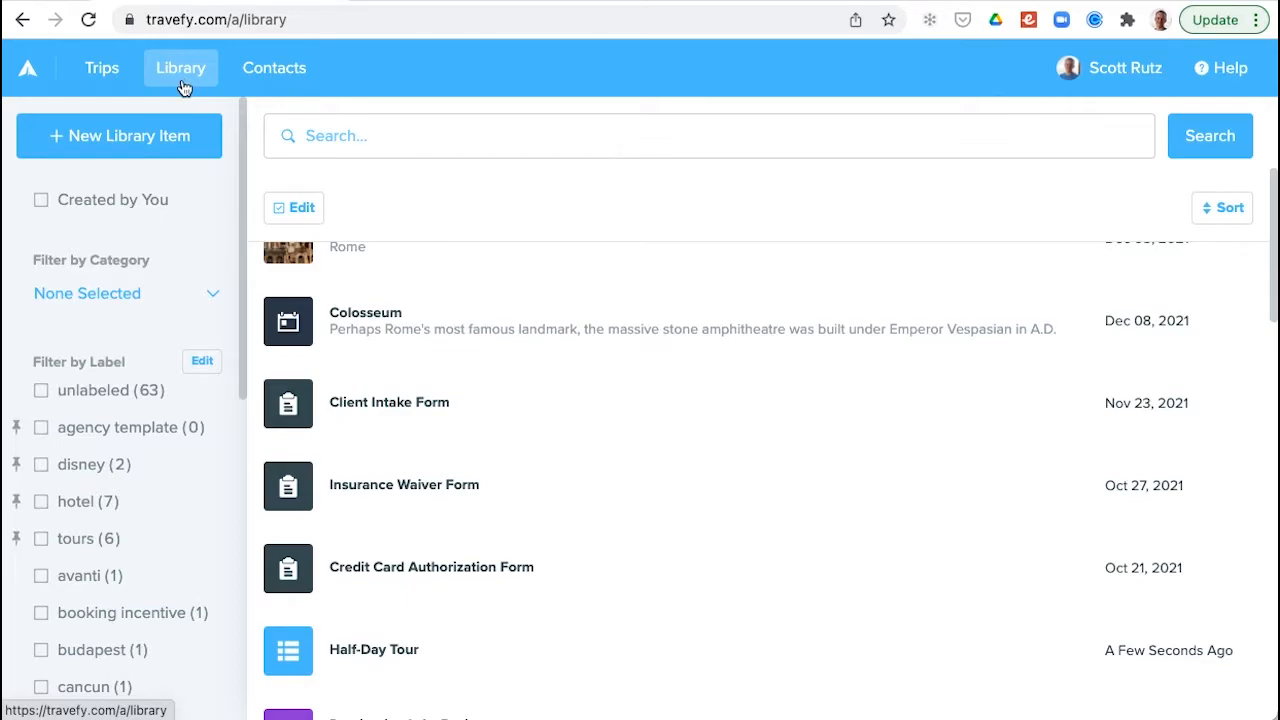
# - Create a new form in the library from the New Trip Inquiry template
pyautogui.click(172, 136)
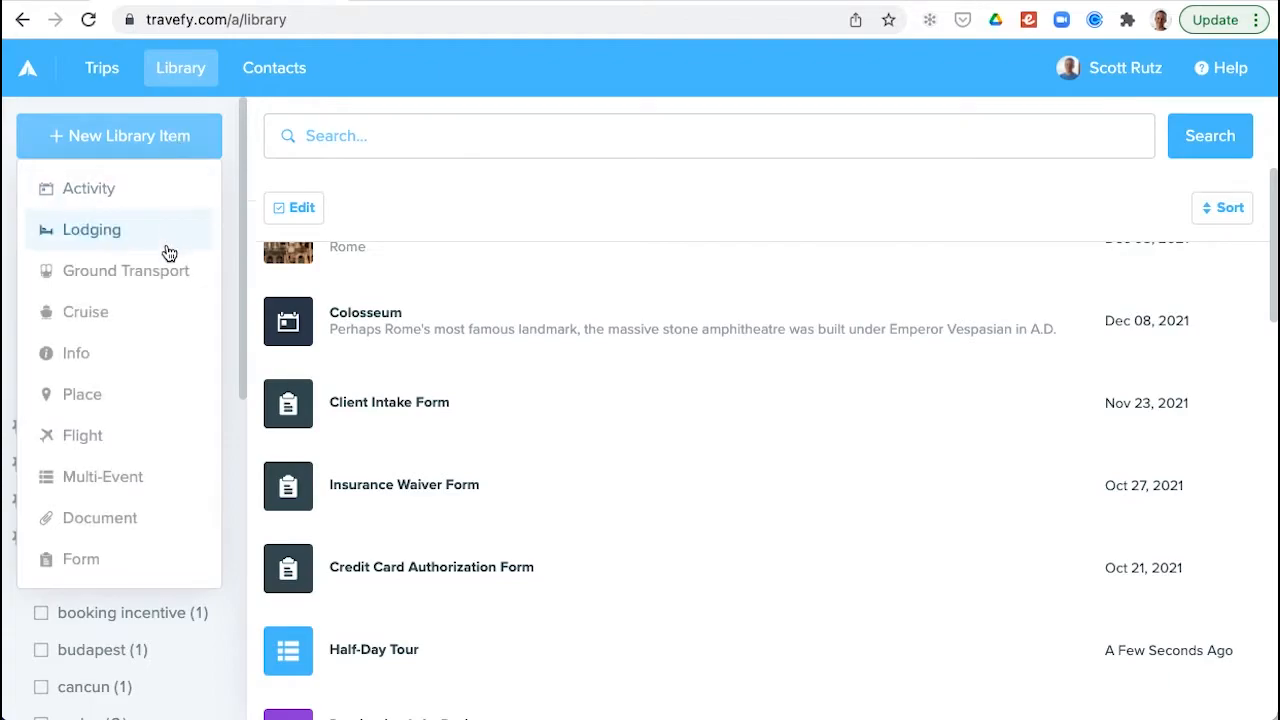
pyautogui.click(82, 560)
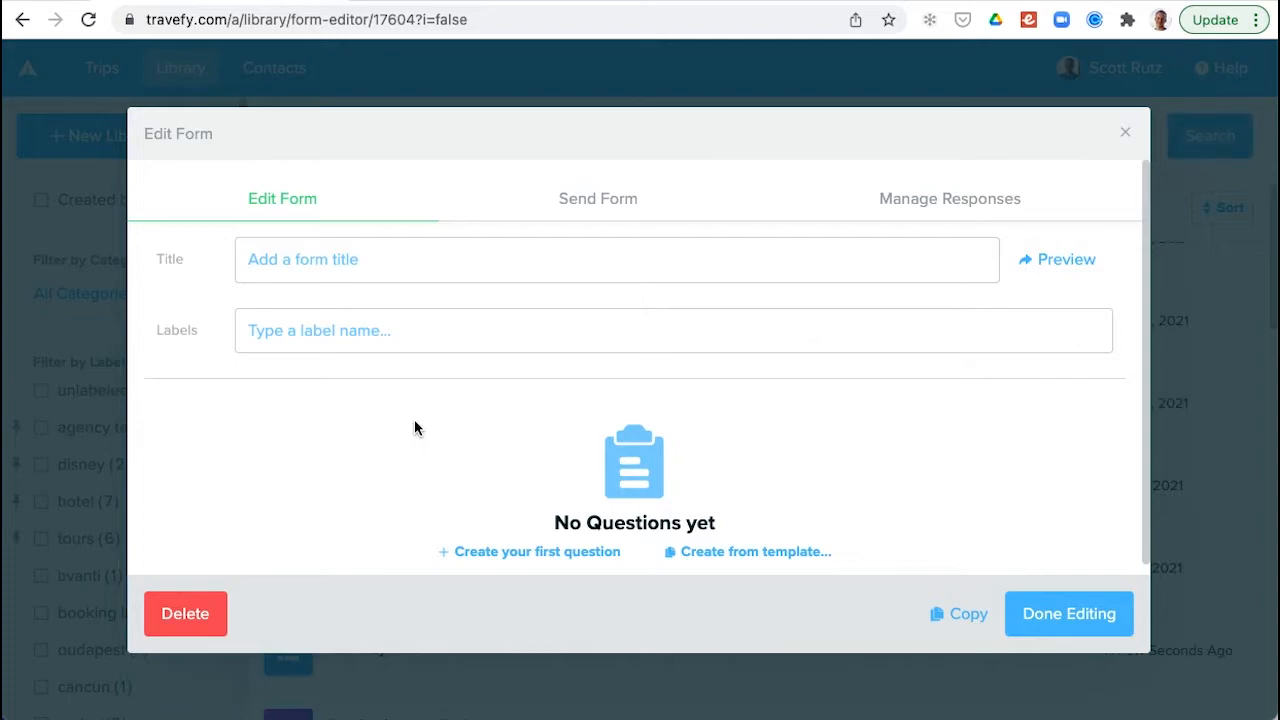
pyautogui.scroll(-1, 457, 358)
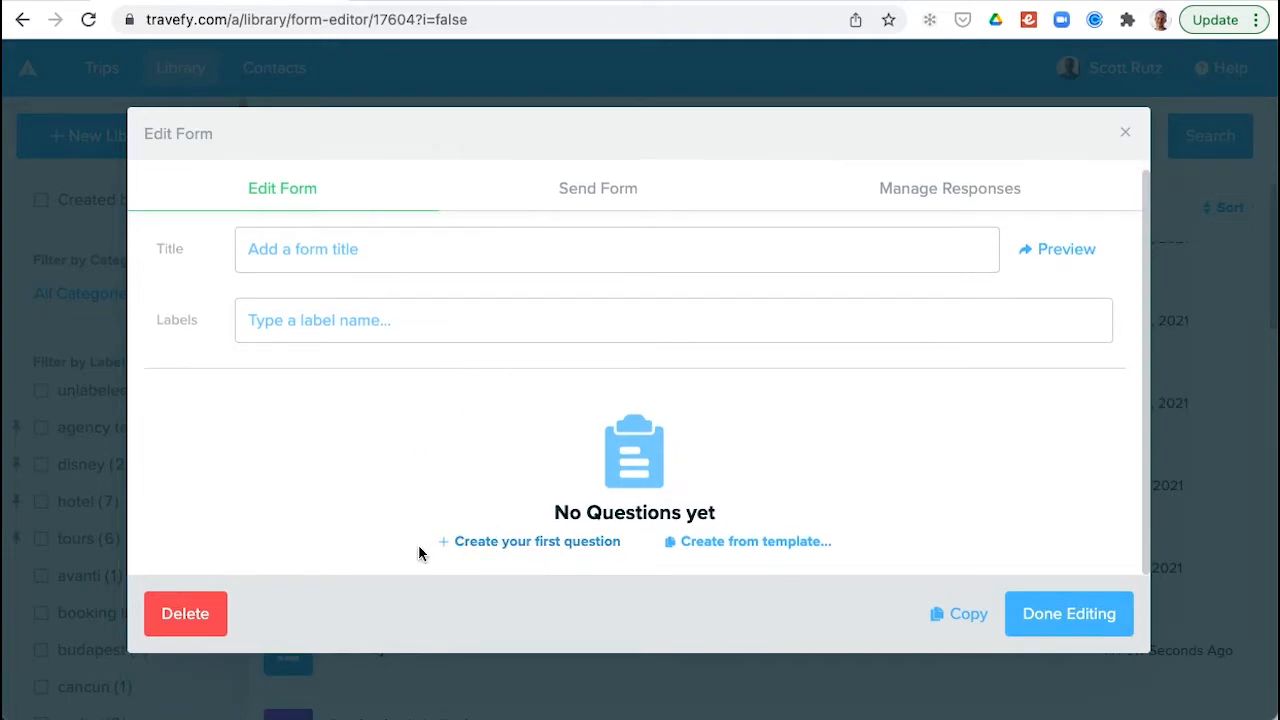
pyautogui.click(797, 549)
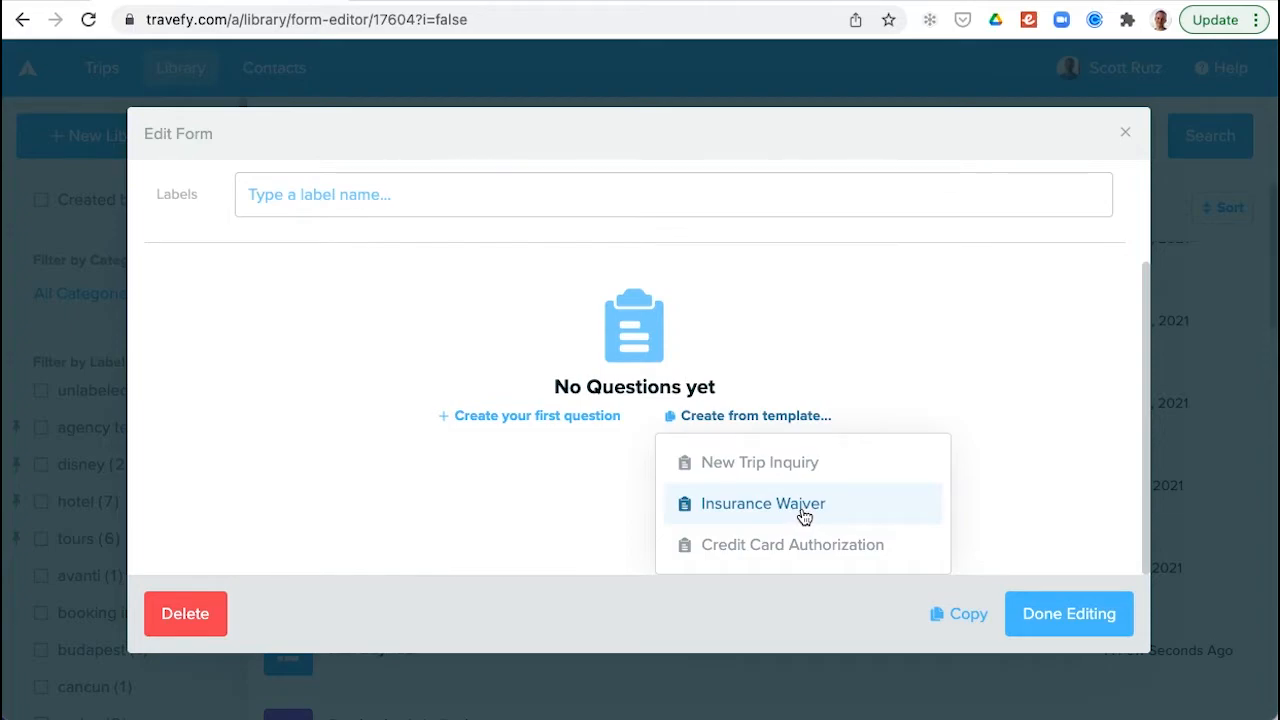
pyautogui.scroll(1, 803, 517)
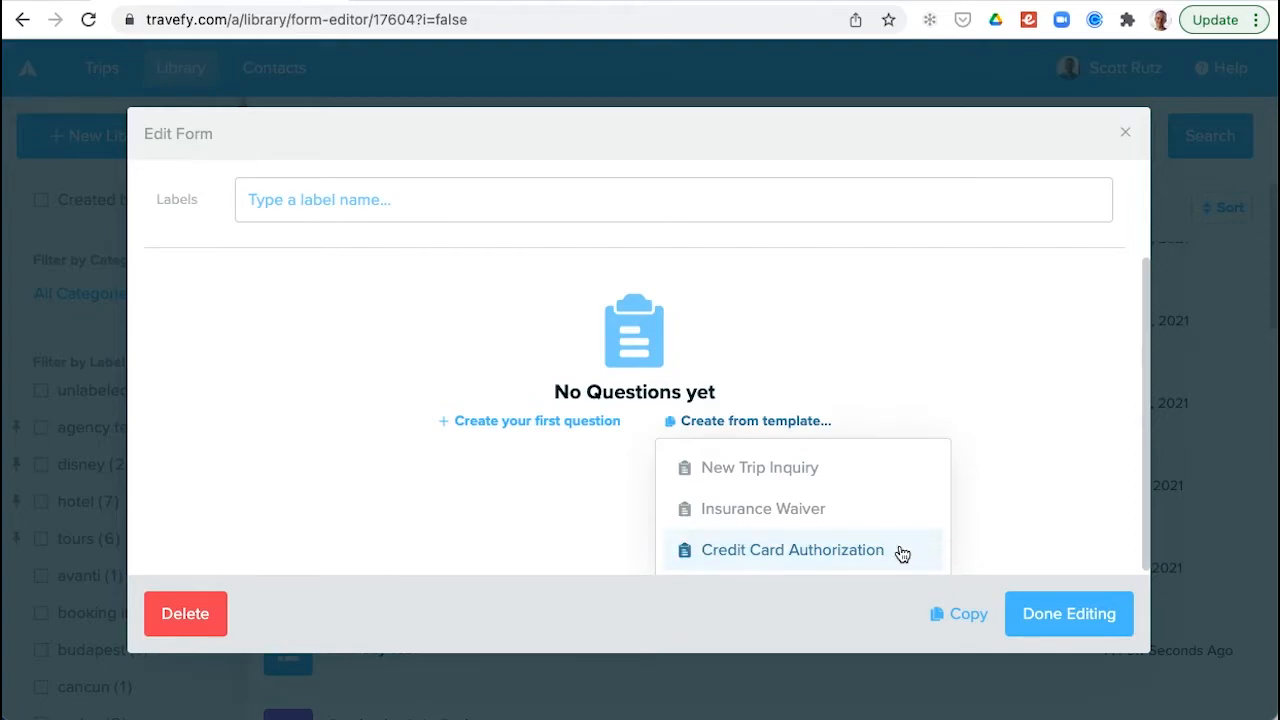
pyautogui.click(782, 481)
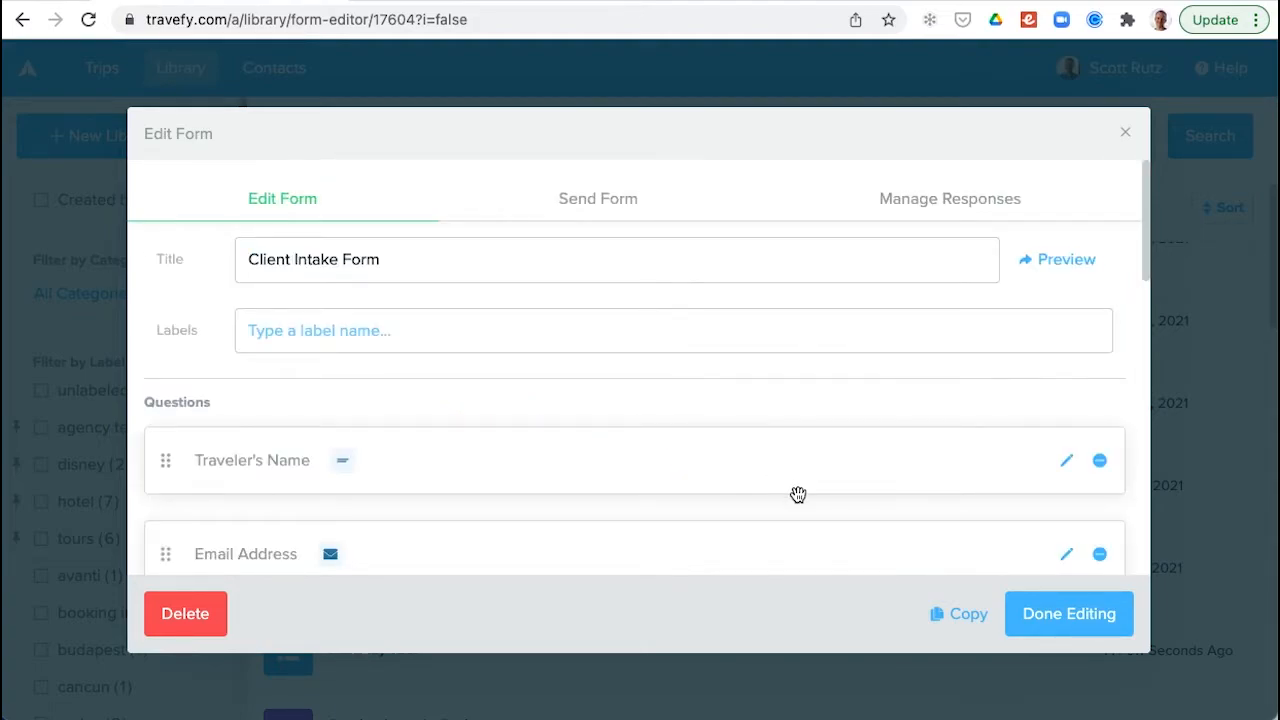
# - Review the form's title, its labels field and the first questions from Traveler's Name to the travel questions
pyautogui.scroll(-1, 266, 423)
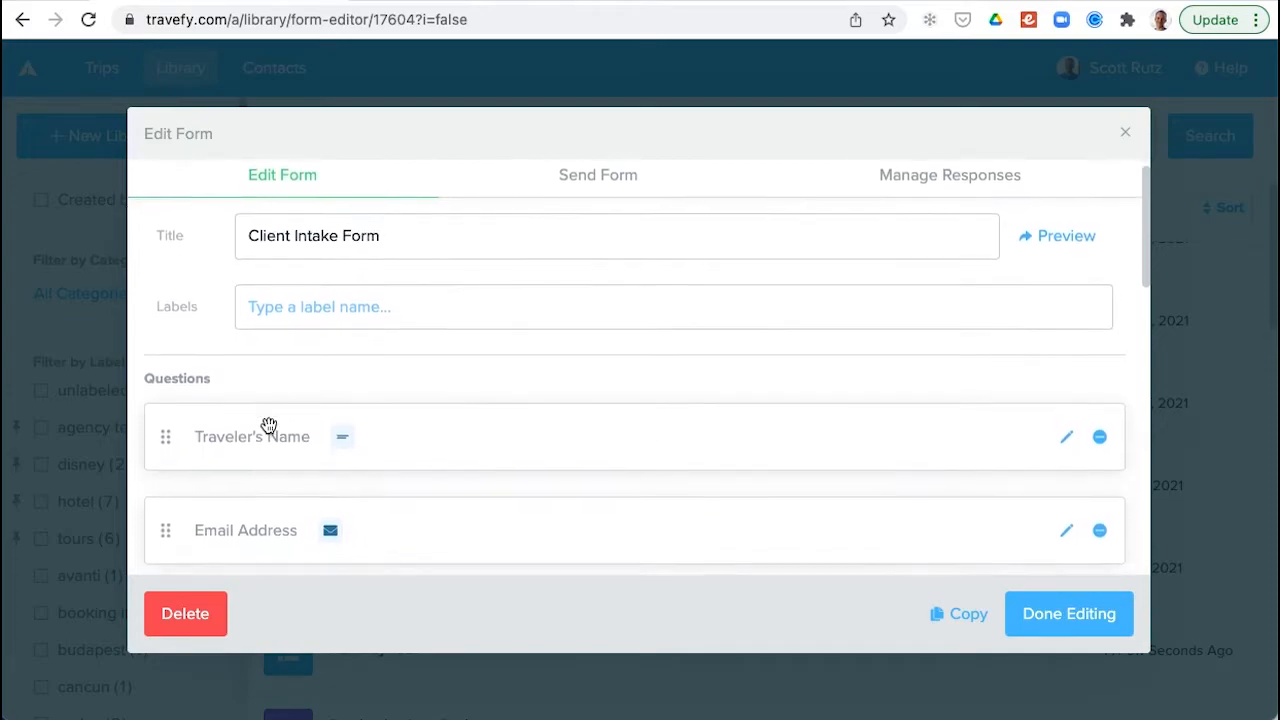
pyautogui.scroll(1, 300, 240)
pyautogui.moveTo(394, 232); pyautogui.dragTo(174, 234)
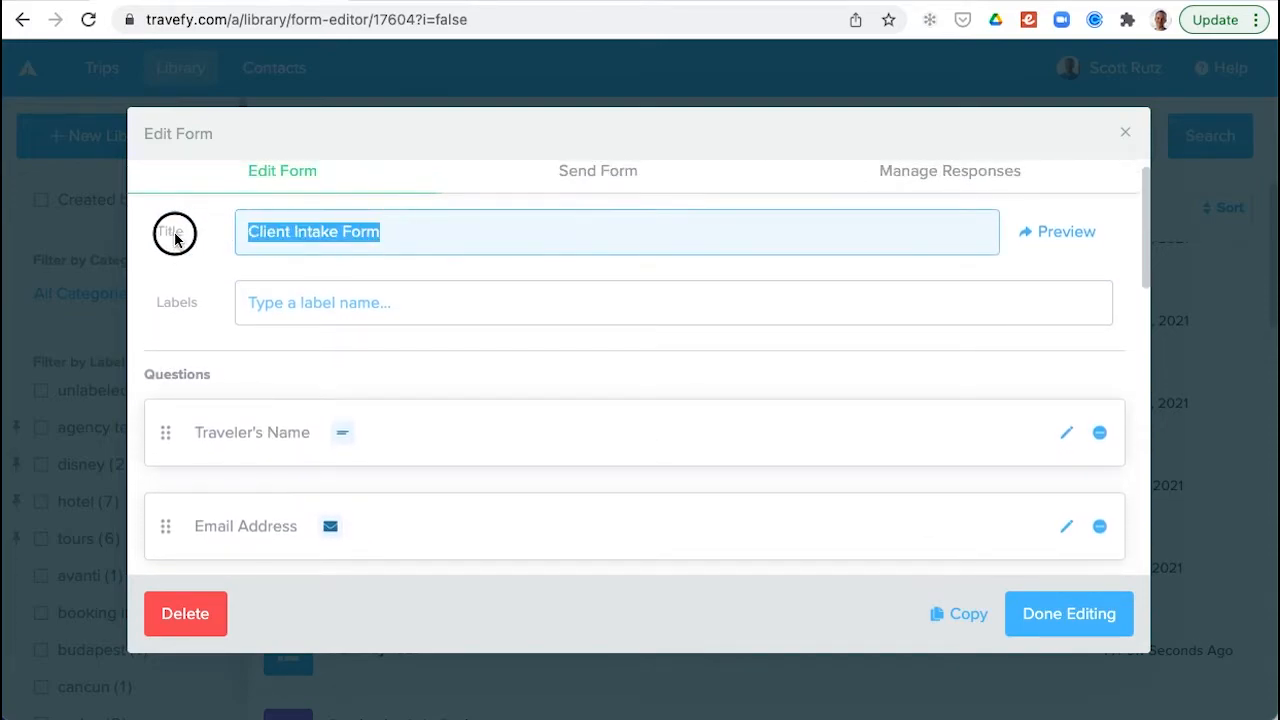
pyautogui.moveTo(197, 309); pyautogui.dragTo(150, 311)
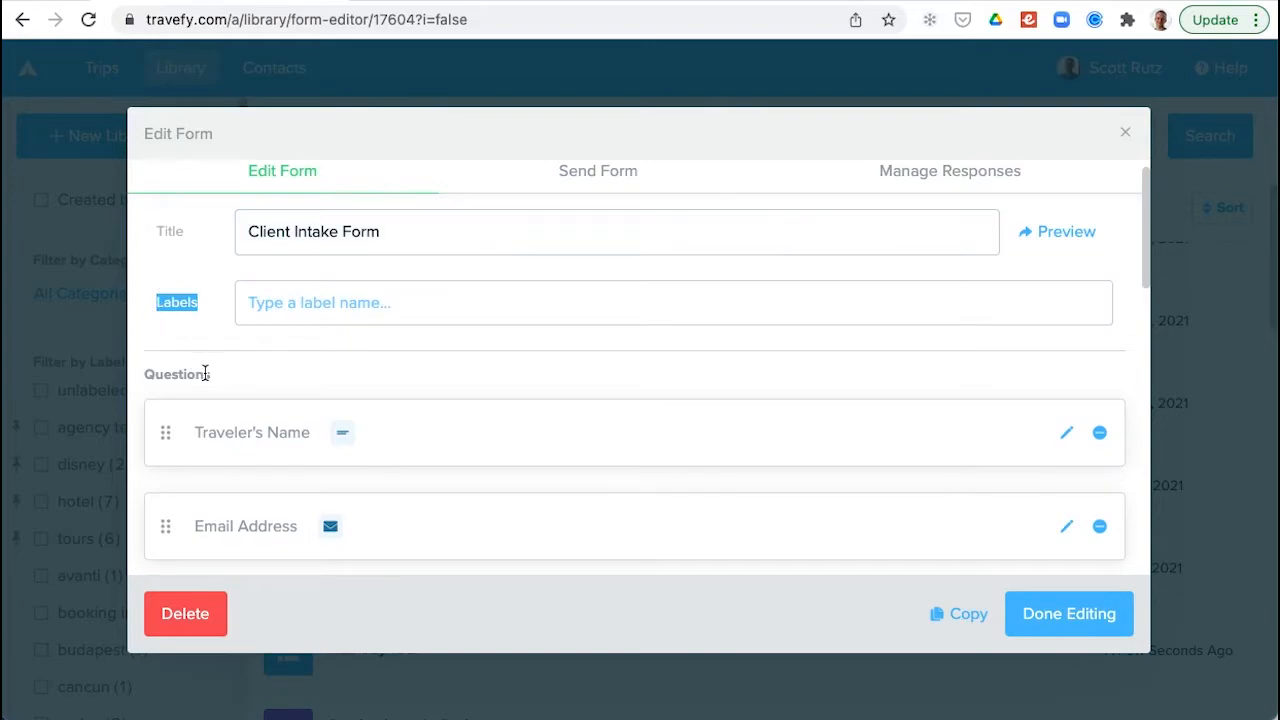
pyautogui.scroll(-1, 205, 372)
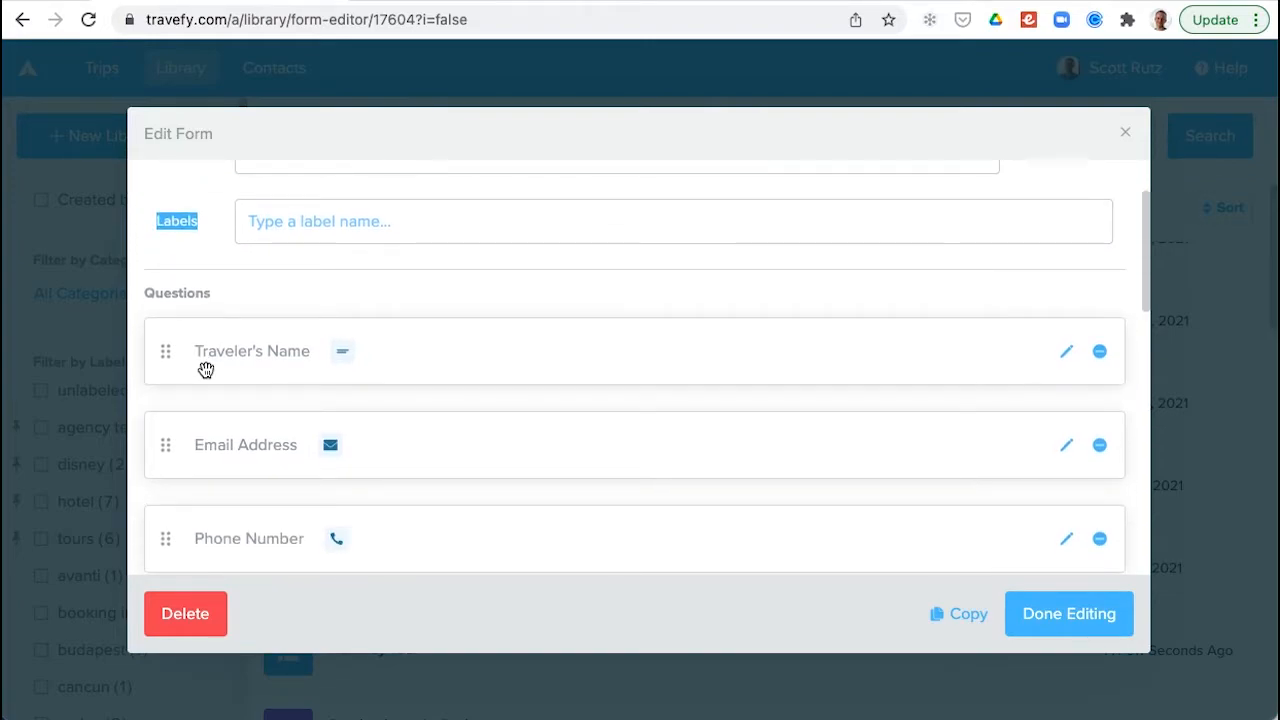
pyautogui.scroll(-1, 223, 392)
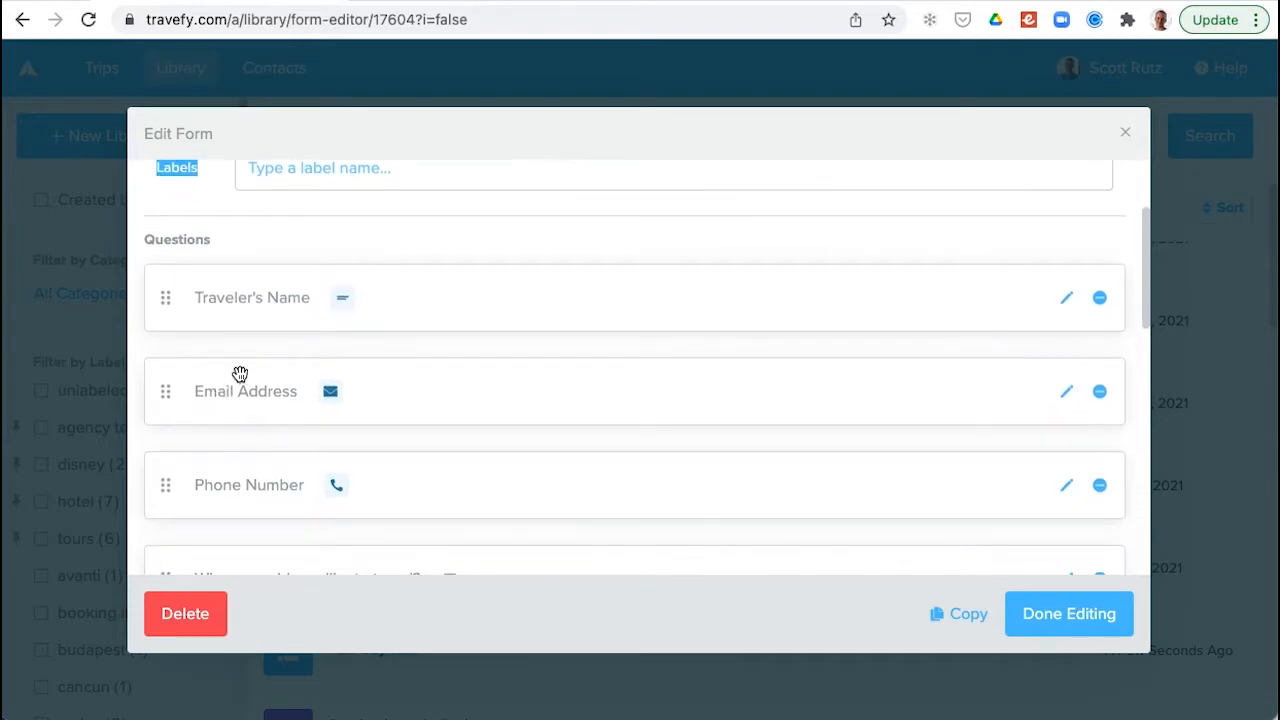
pyautogui.scroll(-1, 254, 318)
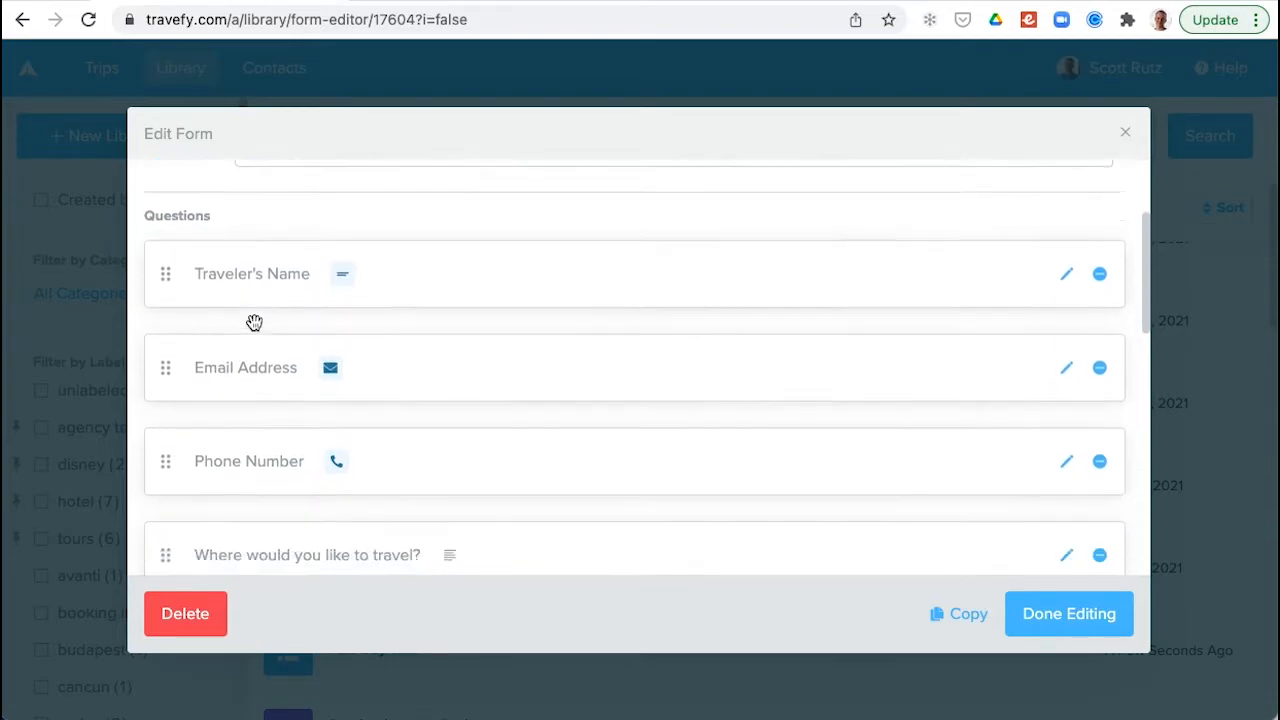
pyautogui.scroll(-1, 255, 367)
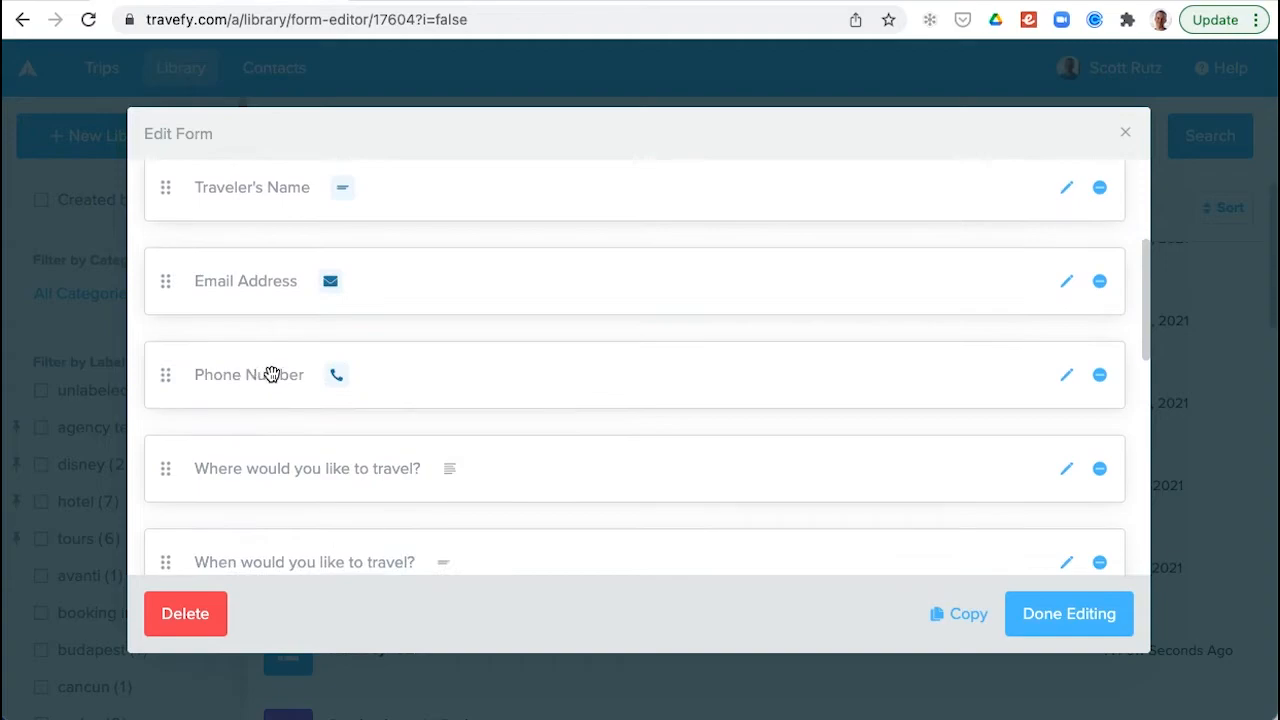
# - Open the Traveler's Name question and look through the available answer types and smart fields without changing its type
pyautogui.scroll(1, 271, 373)
pyautogui.click(258, 276)
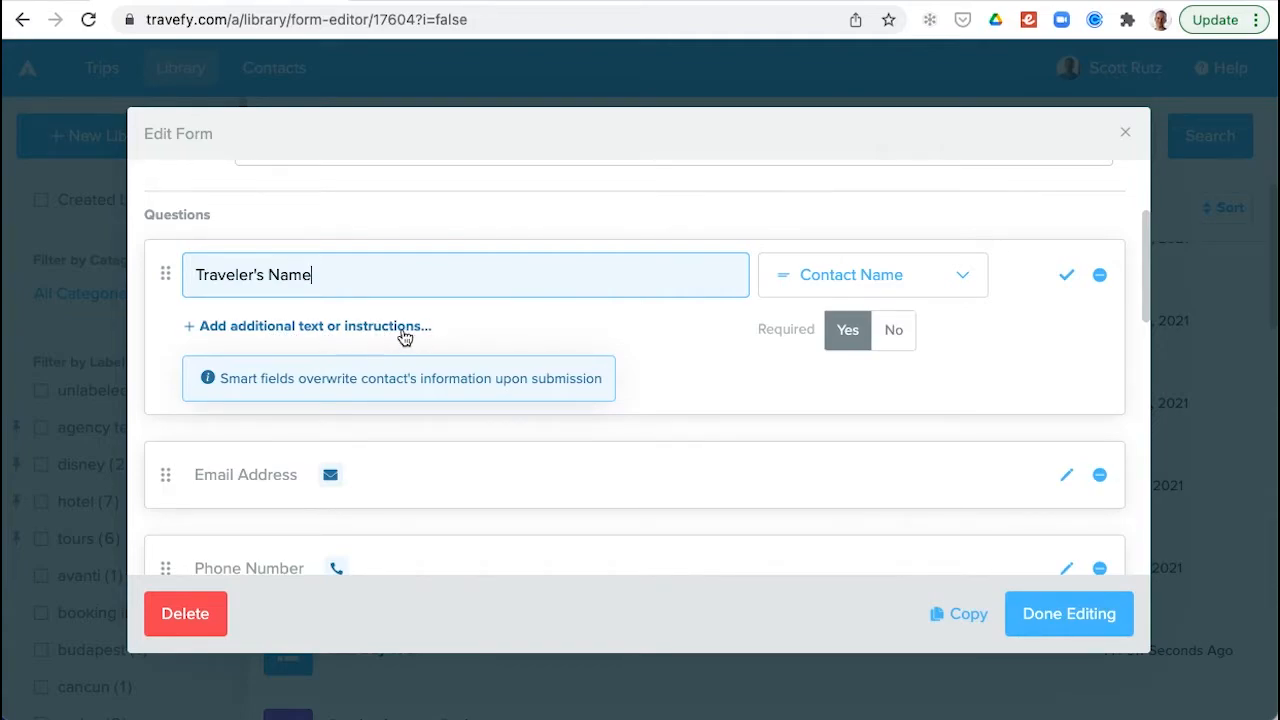
pyautogui.click(835, 298)
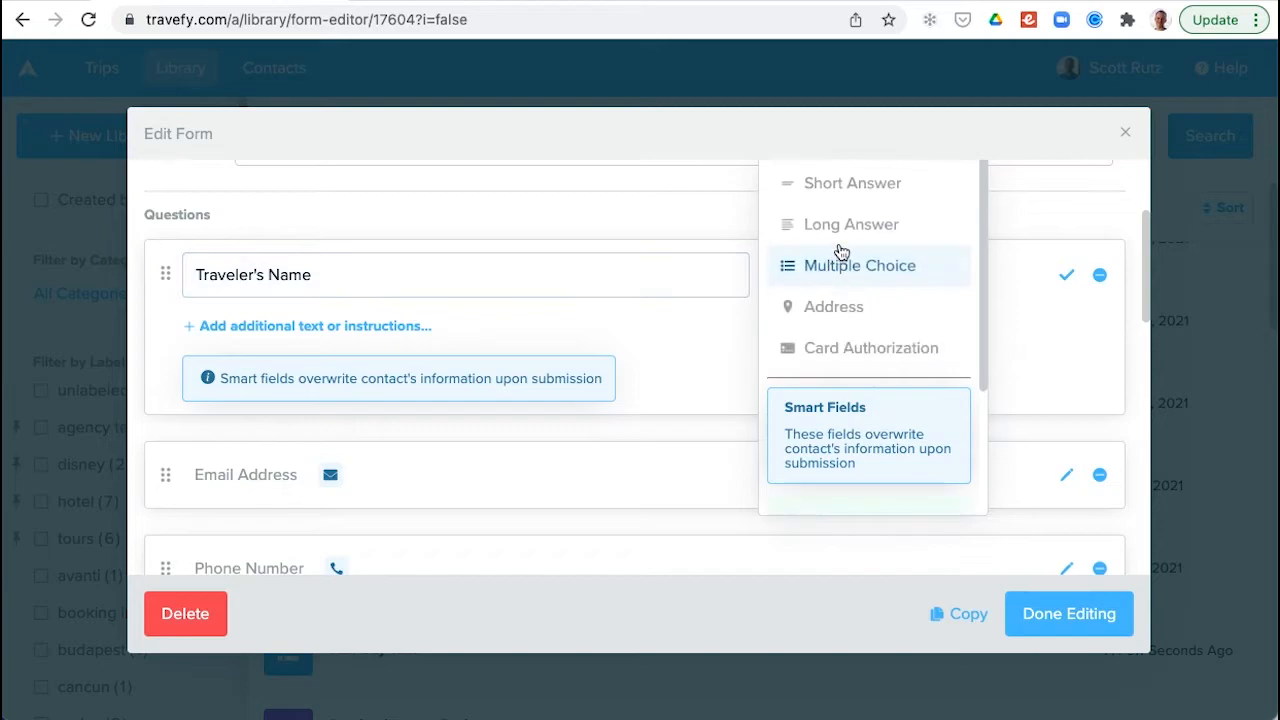
pyautogui.scroll(-4, 857, 370)
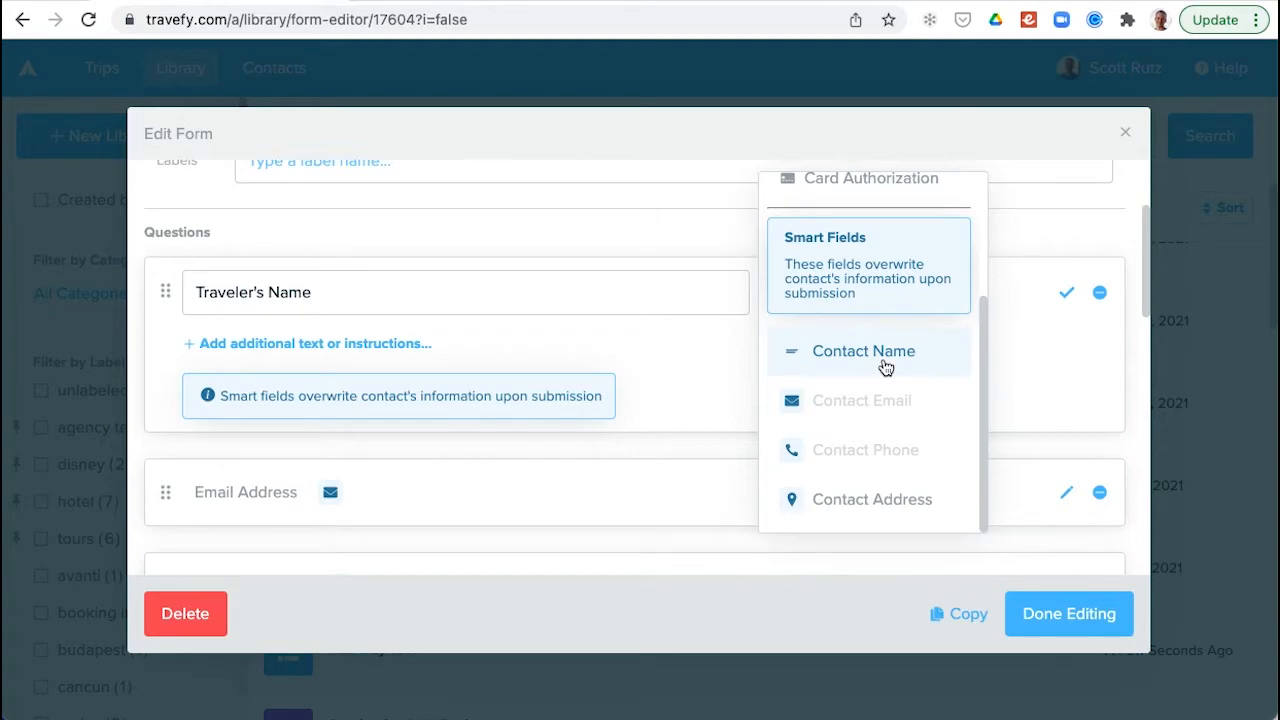
pyautogui.click(1035, 392)
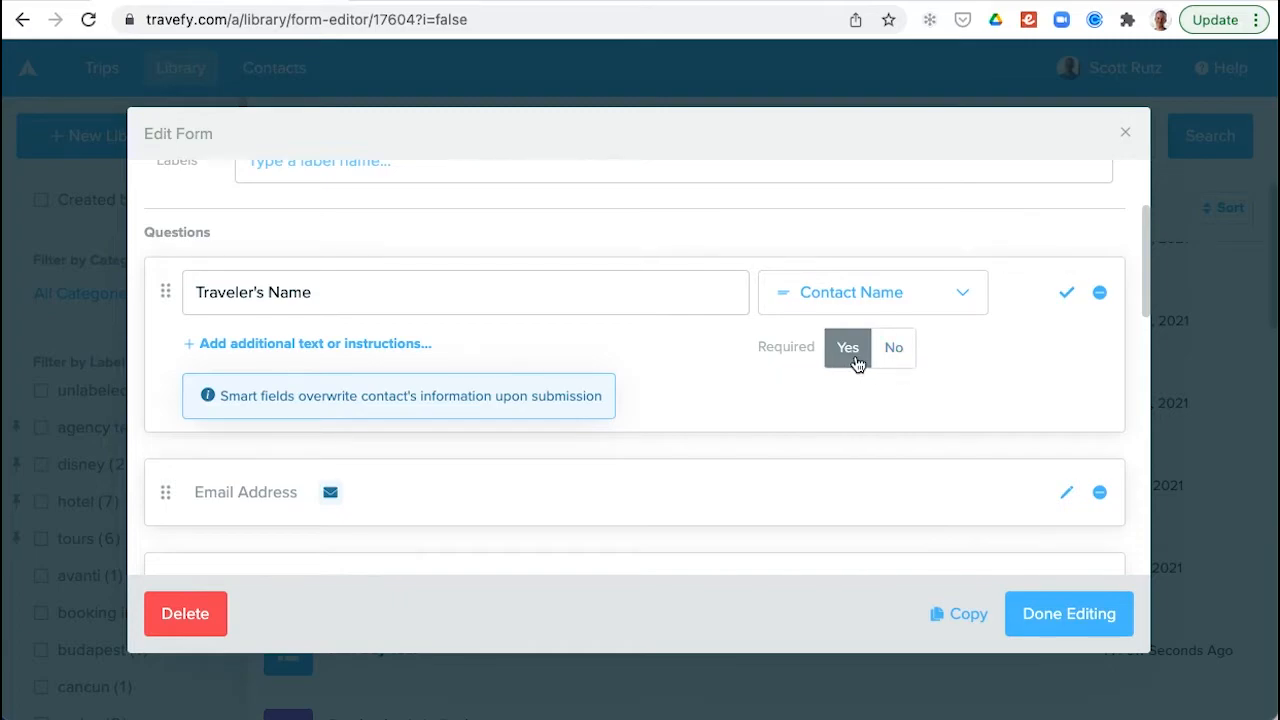
# - Change the answer type of the "What is your vacation budget?" question to Multiple Choice
pyautogui.scroll(-2, 697, 420)
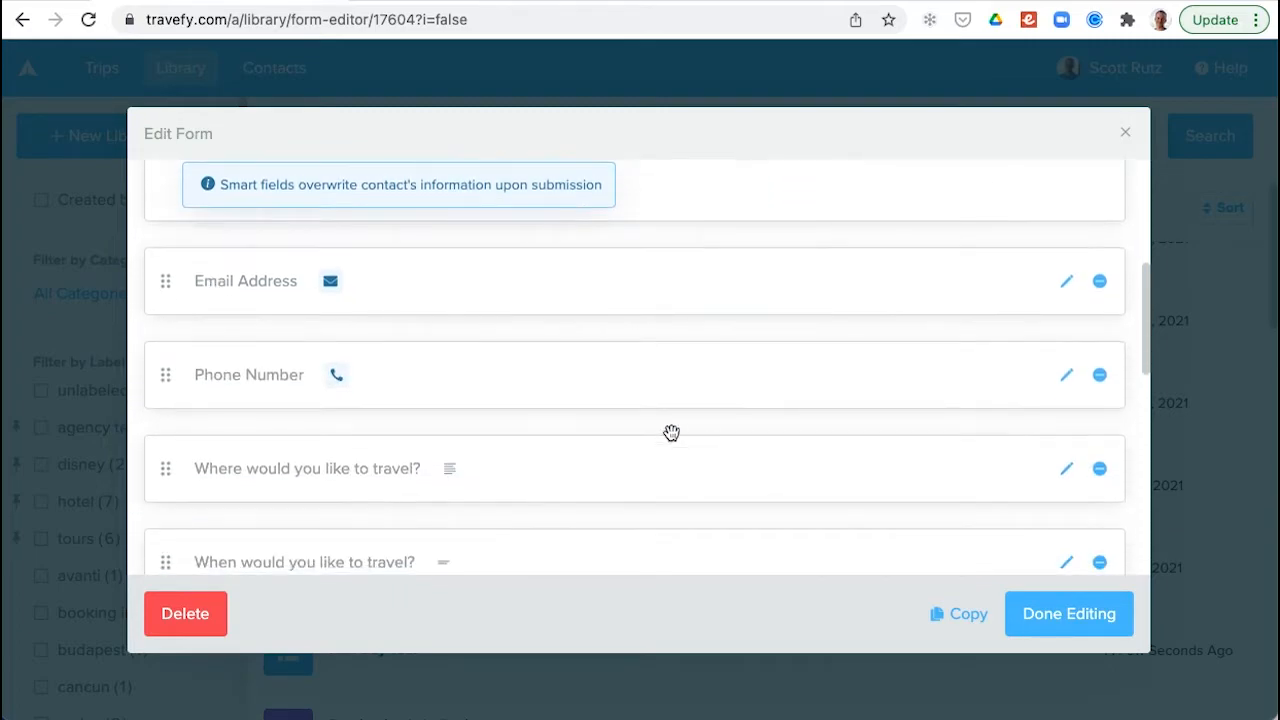
pyautogui.scroll(-5, 583, 500)
pyautogui.click(316, 377)
pyautogui.scroll(-1, 430, 398)
pyautogui.click(352, 330)
pyautogui.click(398, 345)
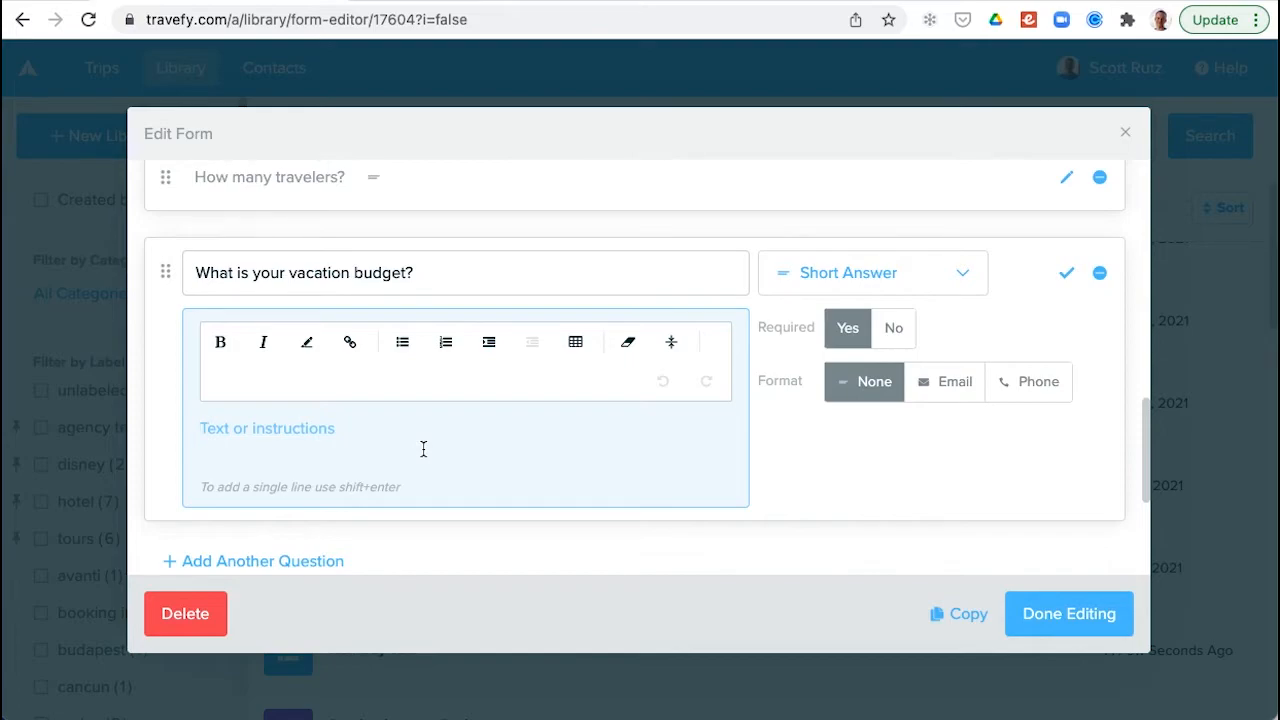
pyautogui.click(894, 274)
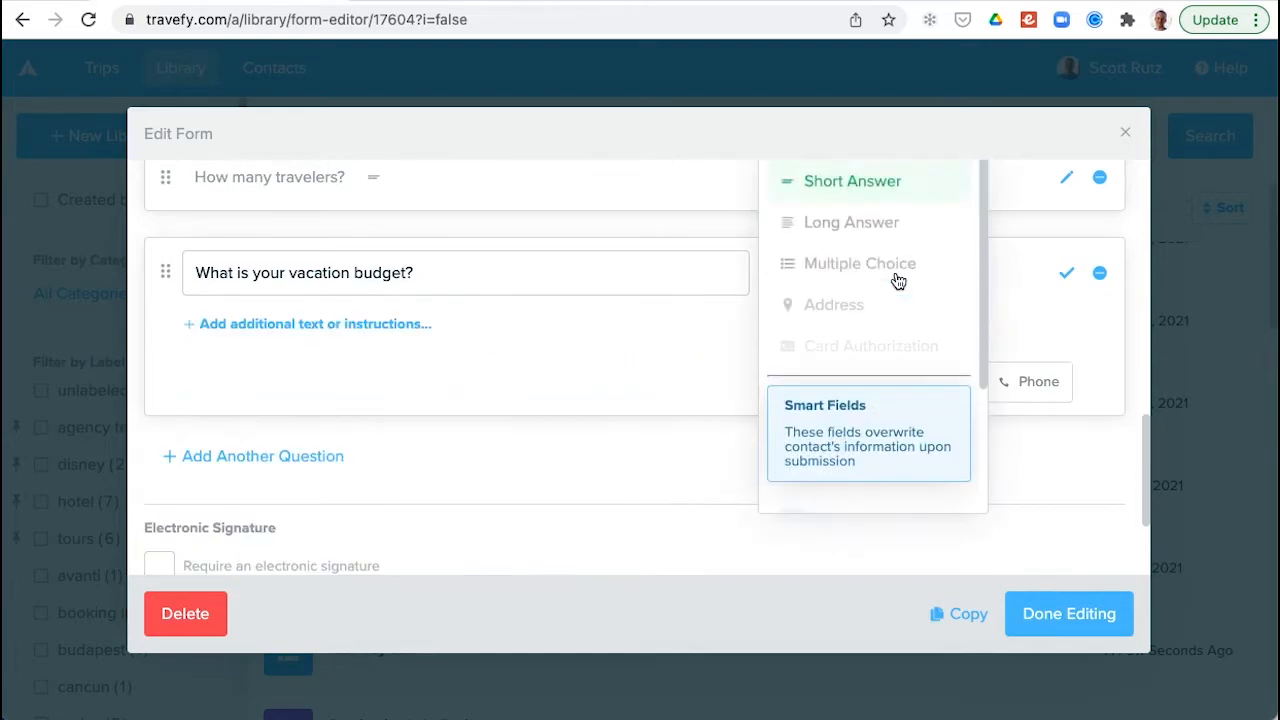
pyautogui.click(846, 275)
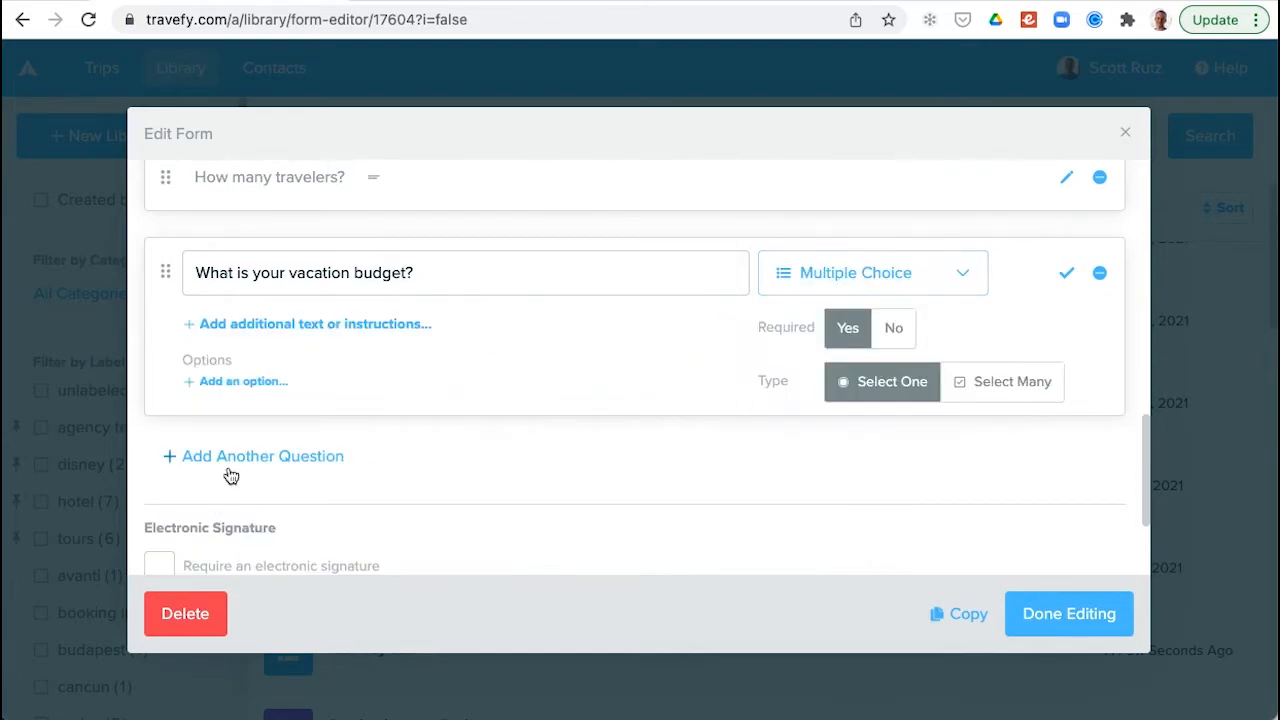
# - Add the options "$1,000-2,500" and "$2,500-4,000" to the vacation budget question
pyautogui.click(224, 384)
pyautogui.write('$1,000-2,5000')
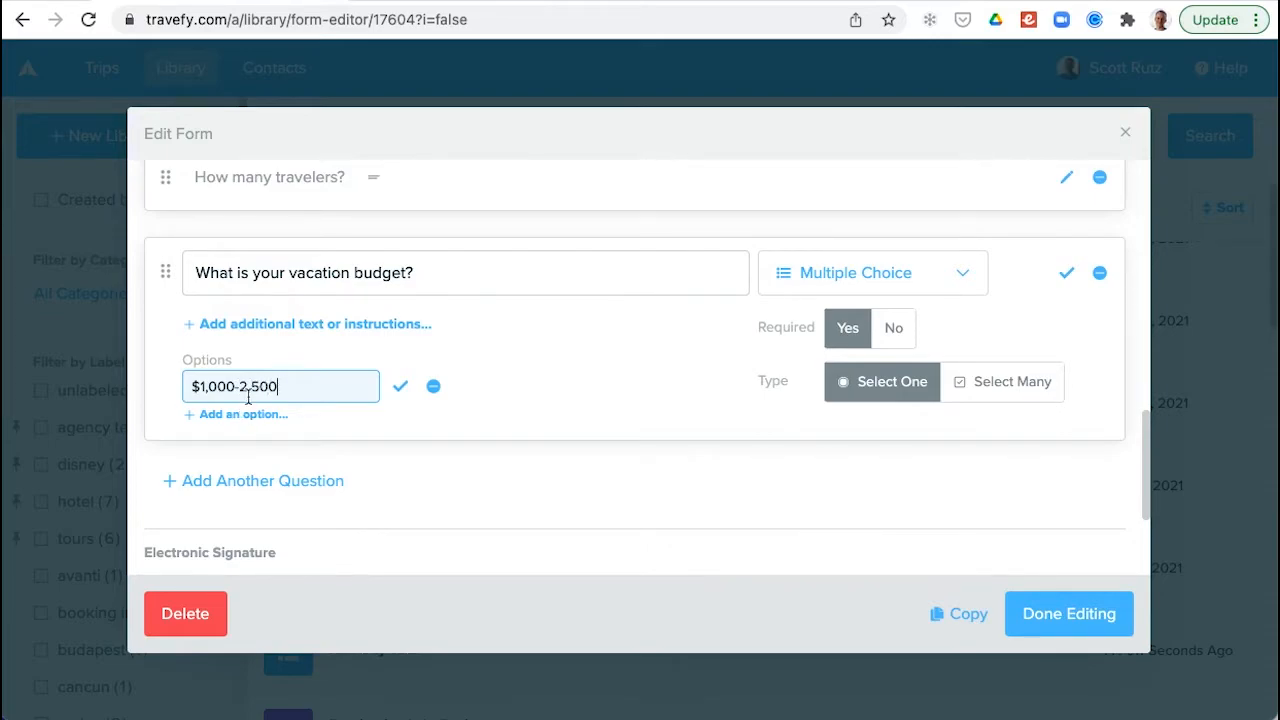
pyautogui.click(236, 415)
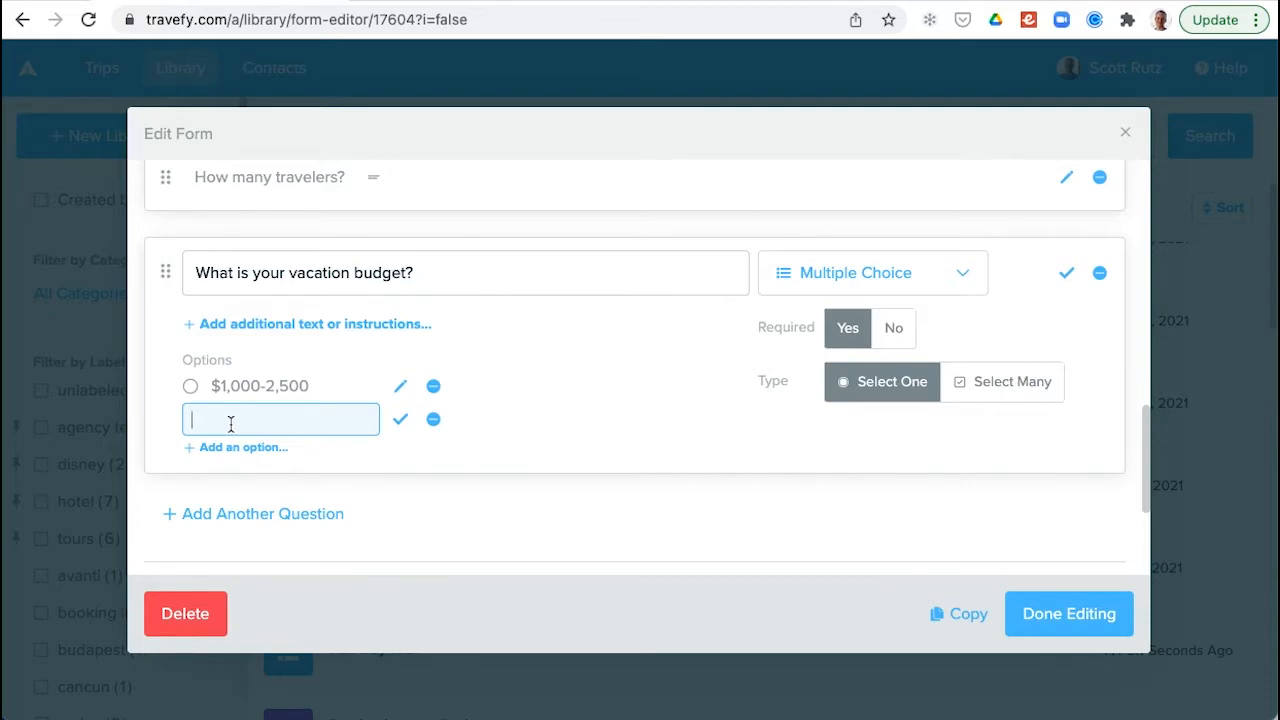
pyautogui.write('$')
pyautogui.press('BackSpace')
pyautogui.write('$2,500-$')
pyautogui.press('BackSpace')
pyautogui.write('4,000')
pyautogui.click(650, 450)
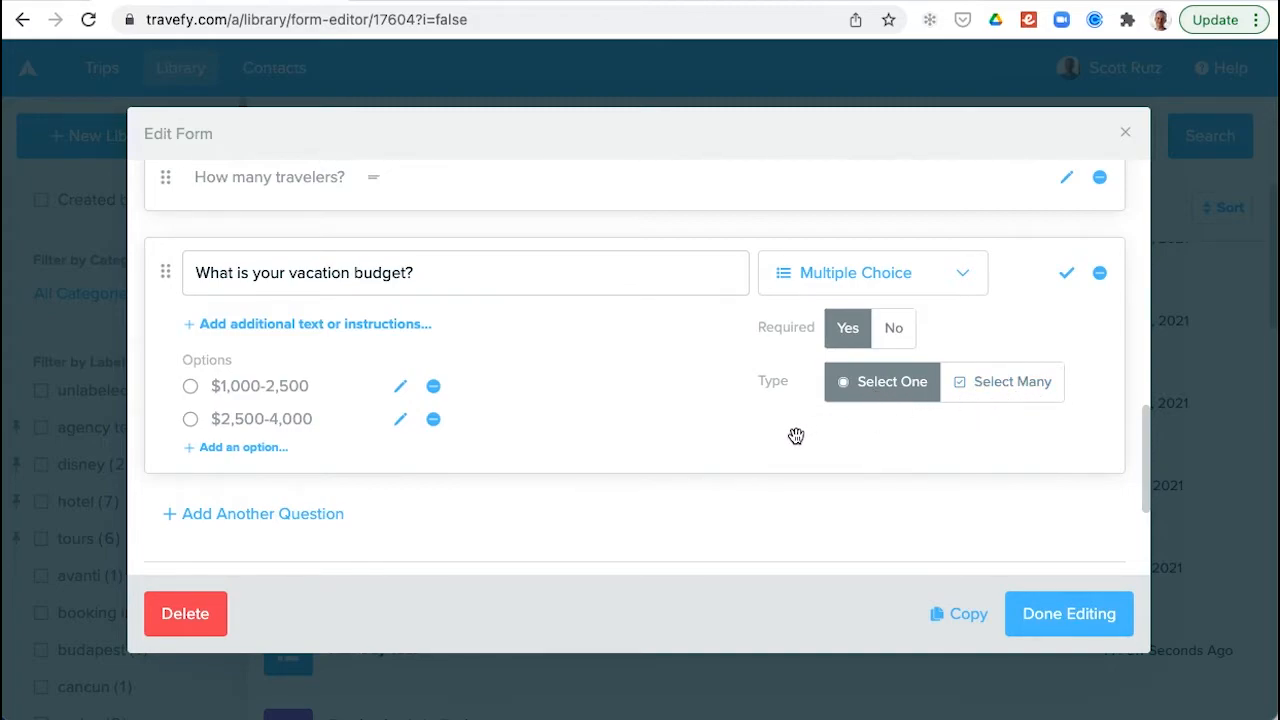
# - Require an electronic signature on the form
pyautogui.scroll(-1, 773, 456)
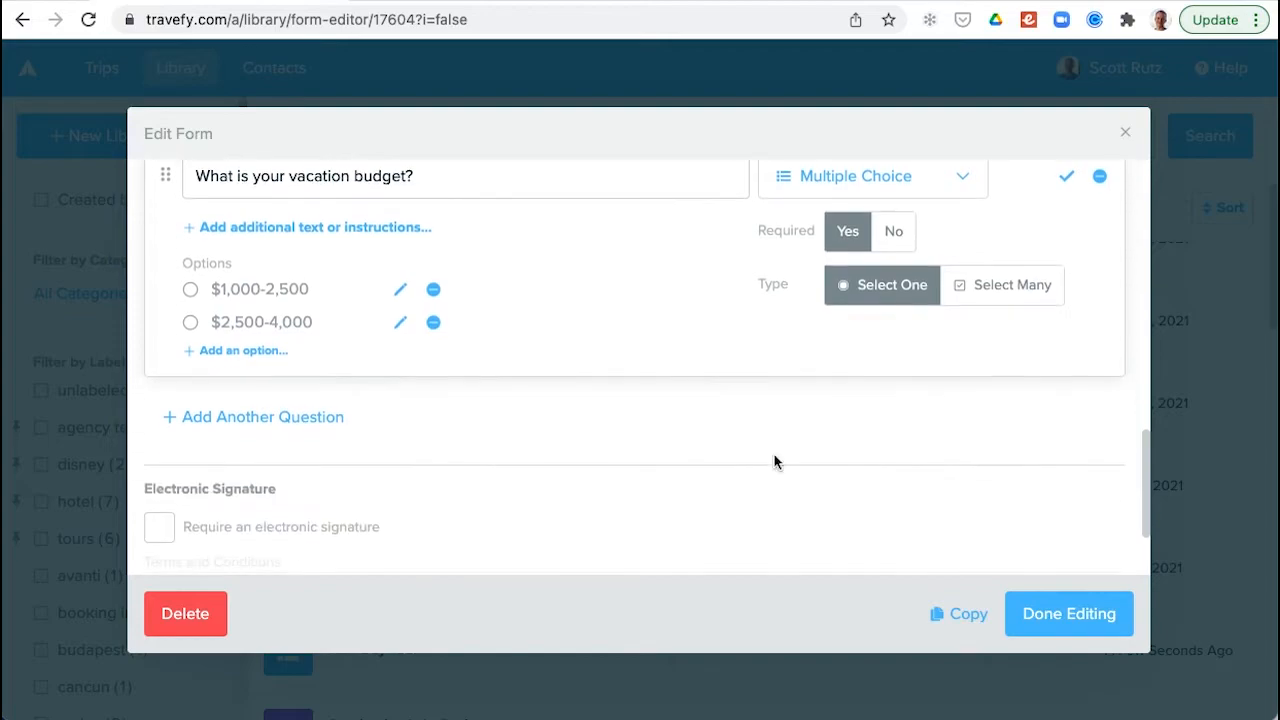
pyautogui.scroll(-1, 729, 456)
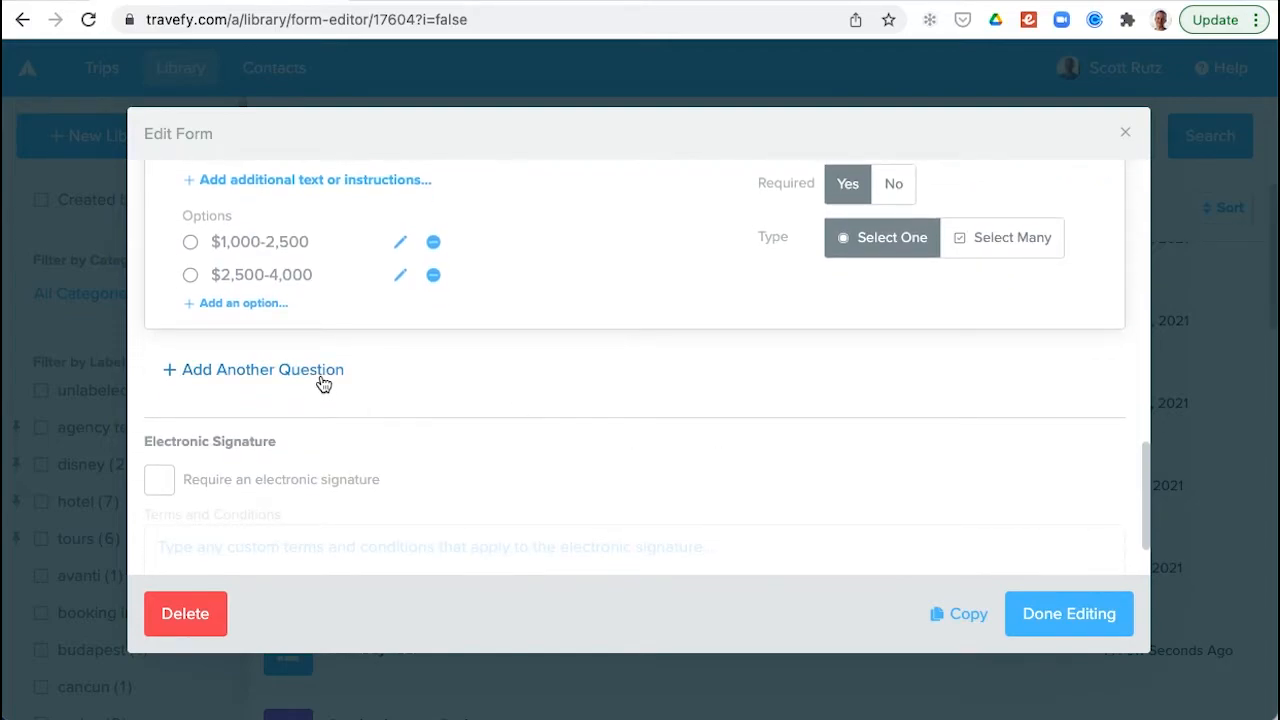
pyautogui.scroll(2, 323, 383)
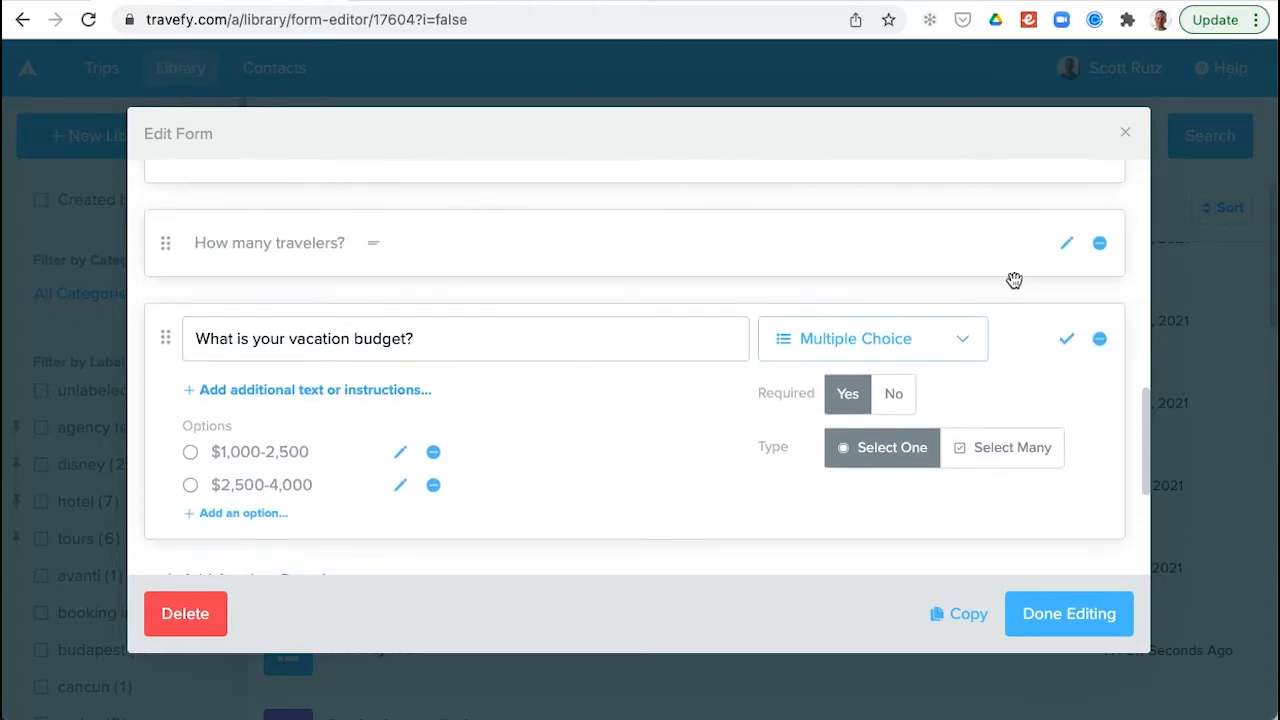
pyautogui.scroll(2, 1048, 268)
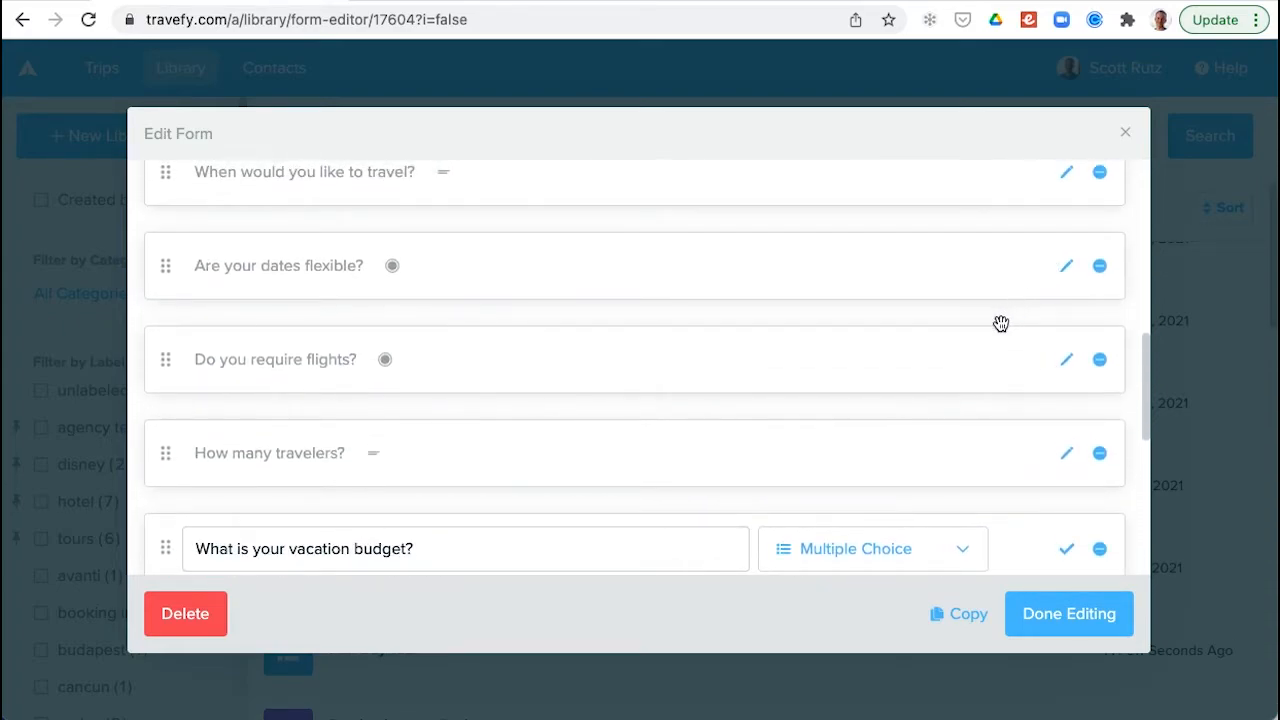
pyautogui.scroll(-5, 979, 328)
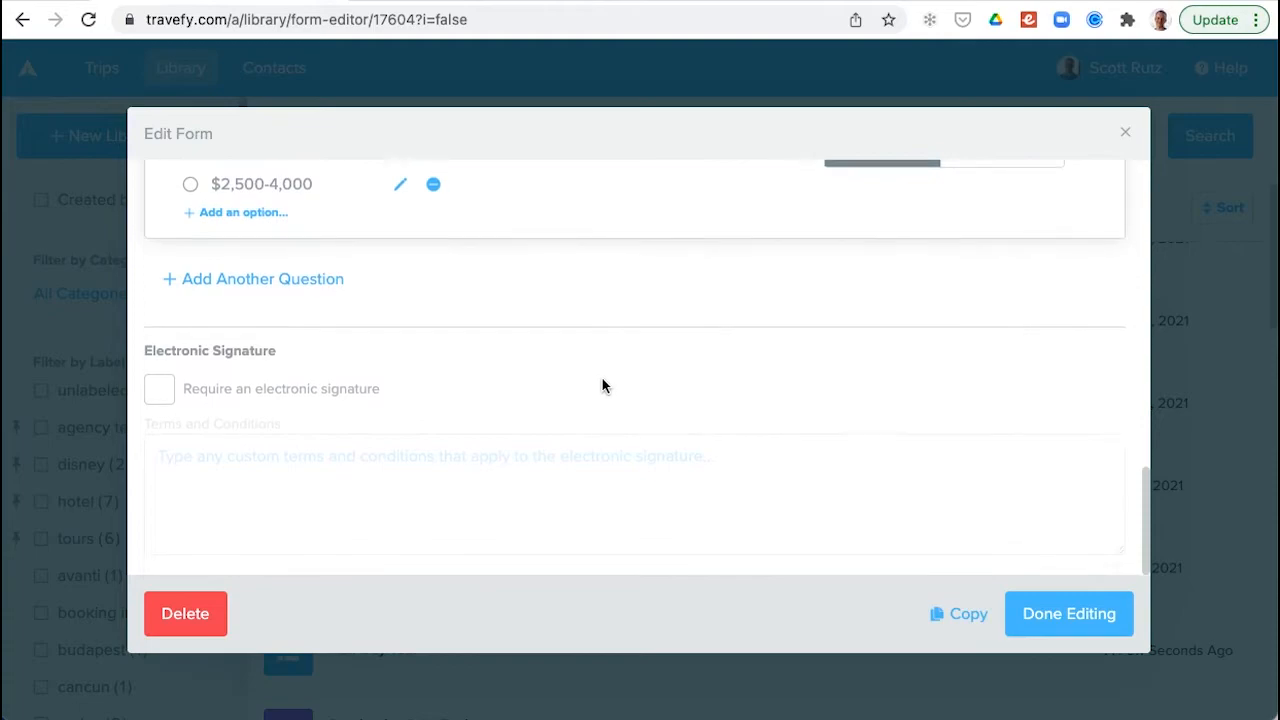
pyautogui.click(156, 389)
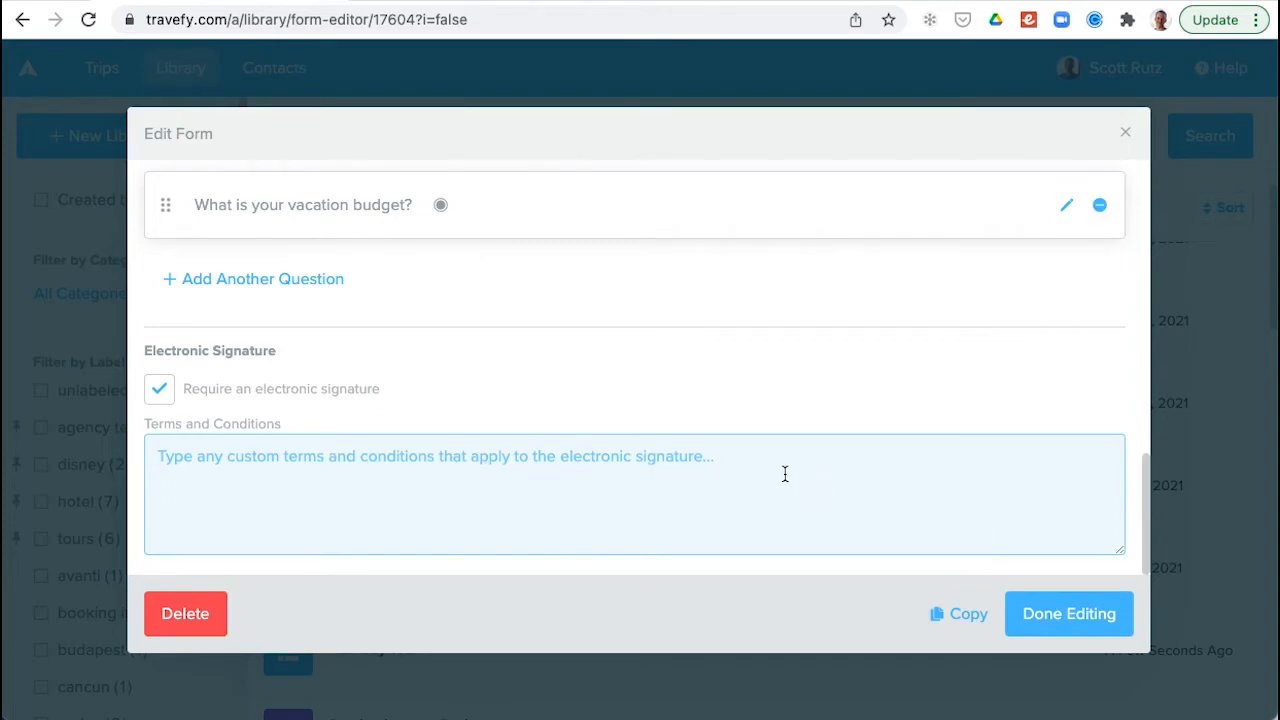
# - Add another question after the vacation budget question and set its type to Card Authorization
pyautogui.scroll(1, 785, 474)
pyautogui.scroll(15, 785, 474)
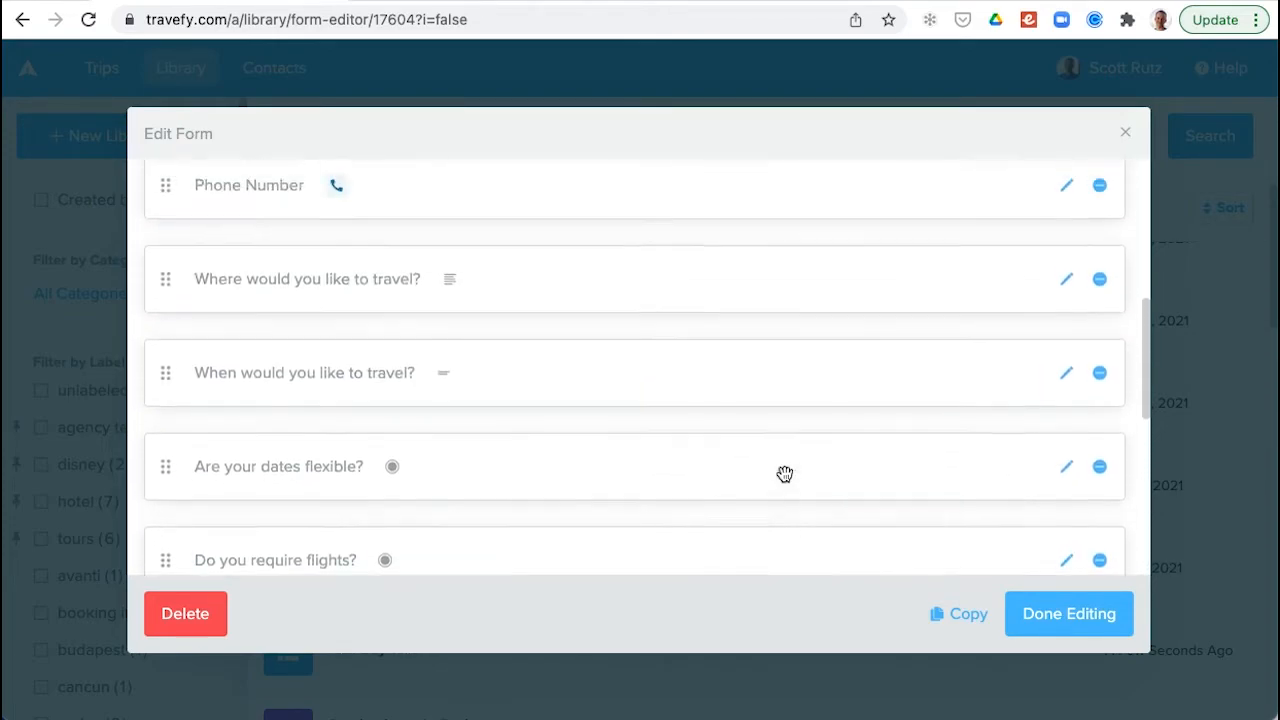
pyautogui.scroll(5, 785, 474)
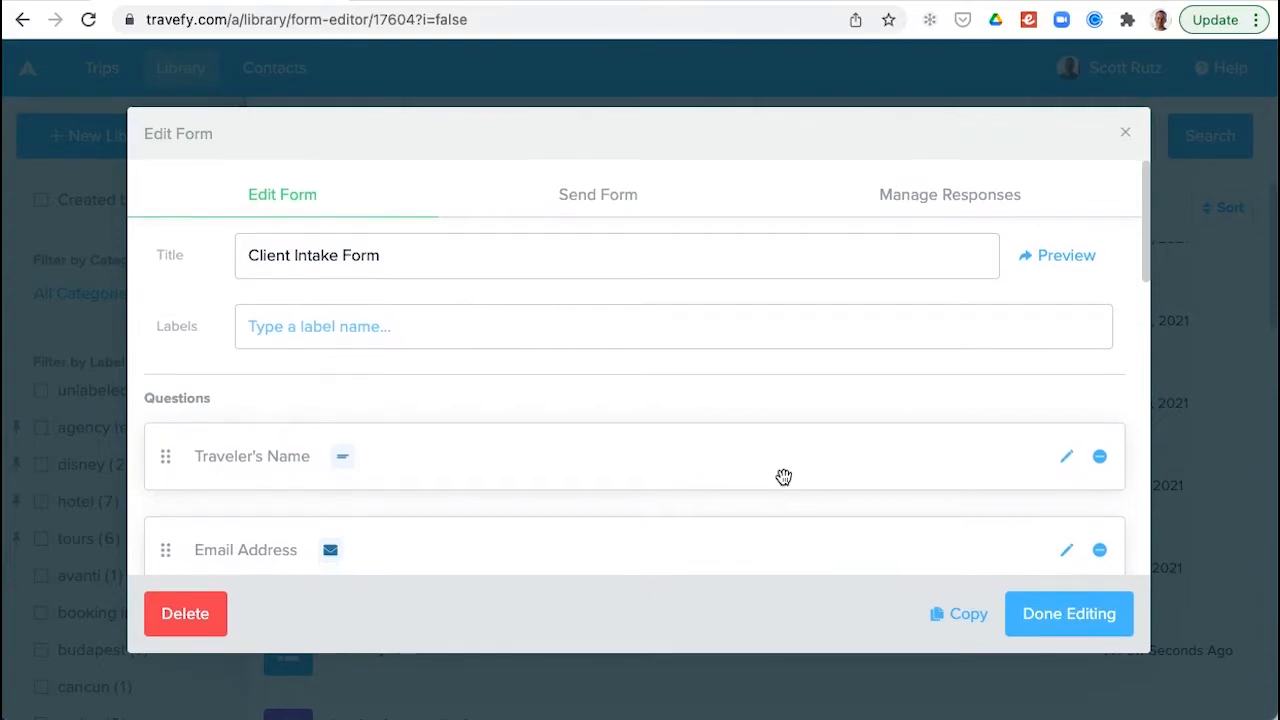
pyautogui.scroll(-15, 784, 477)
pyautogui.click(258, 274)
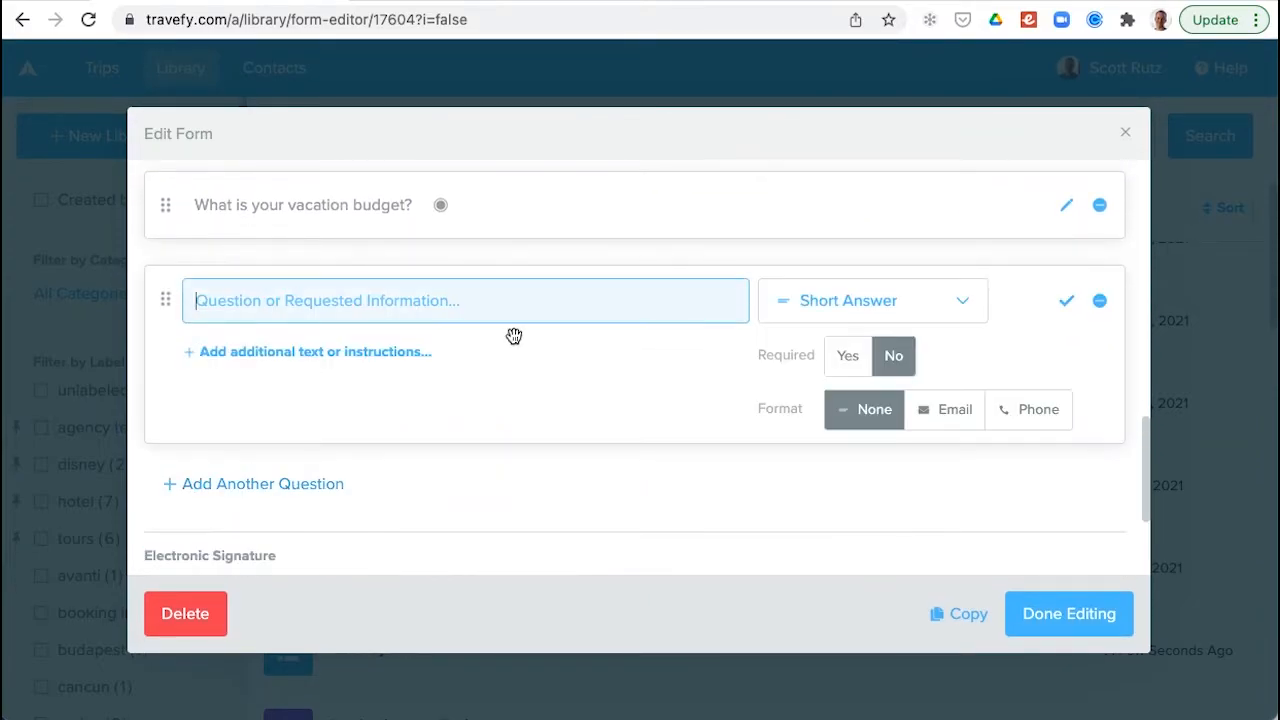
pyautogui.click(808, 322)
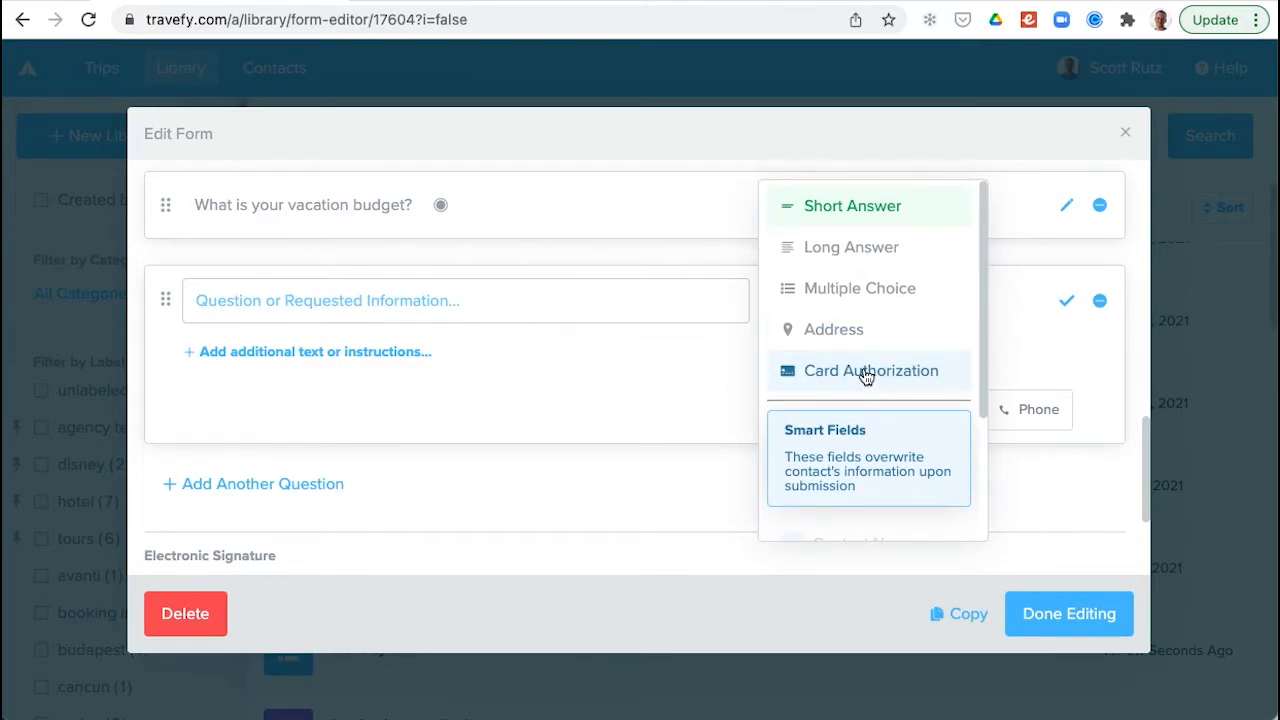
pyautogui.click(868, 375)
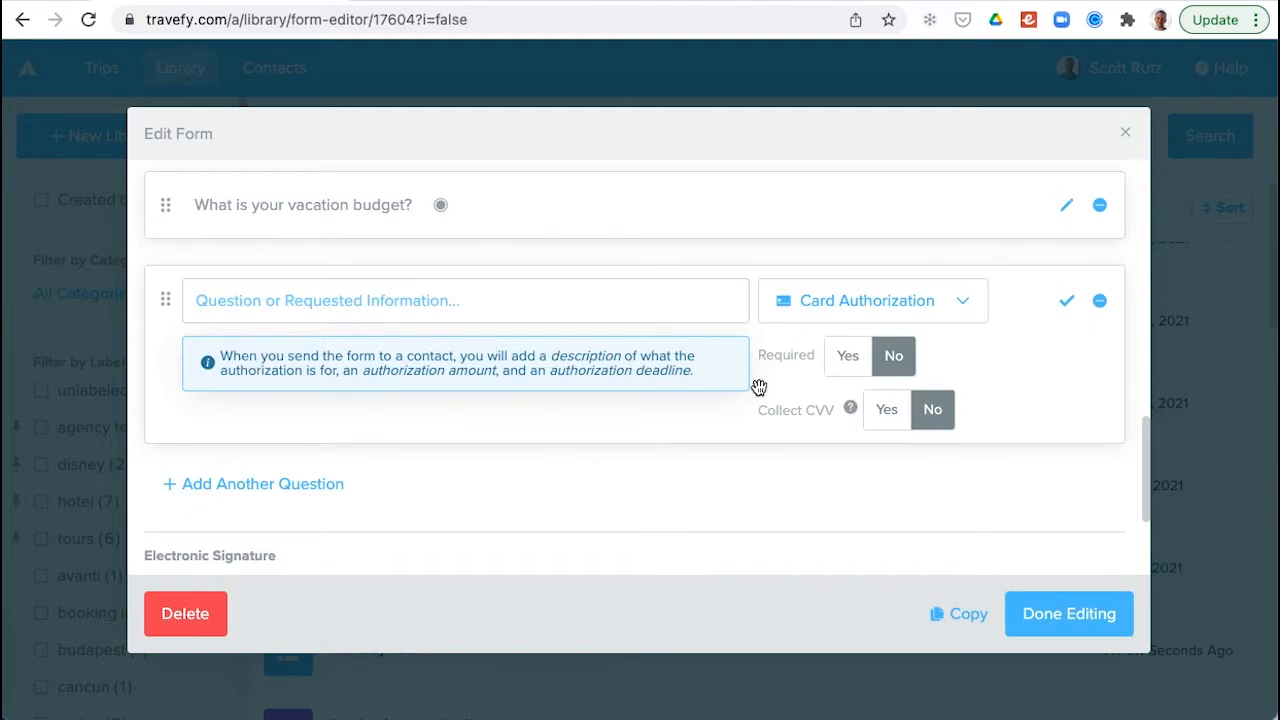
# - Make the Card Authorization question required and enable CVV collection for it
pyautogui.click(857, 370)
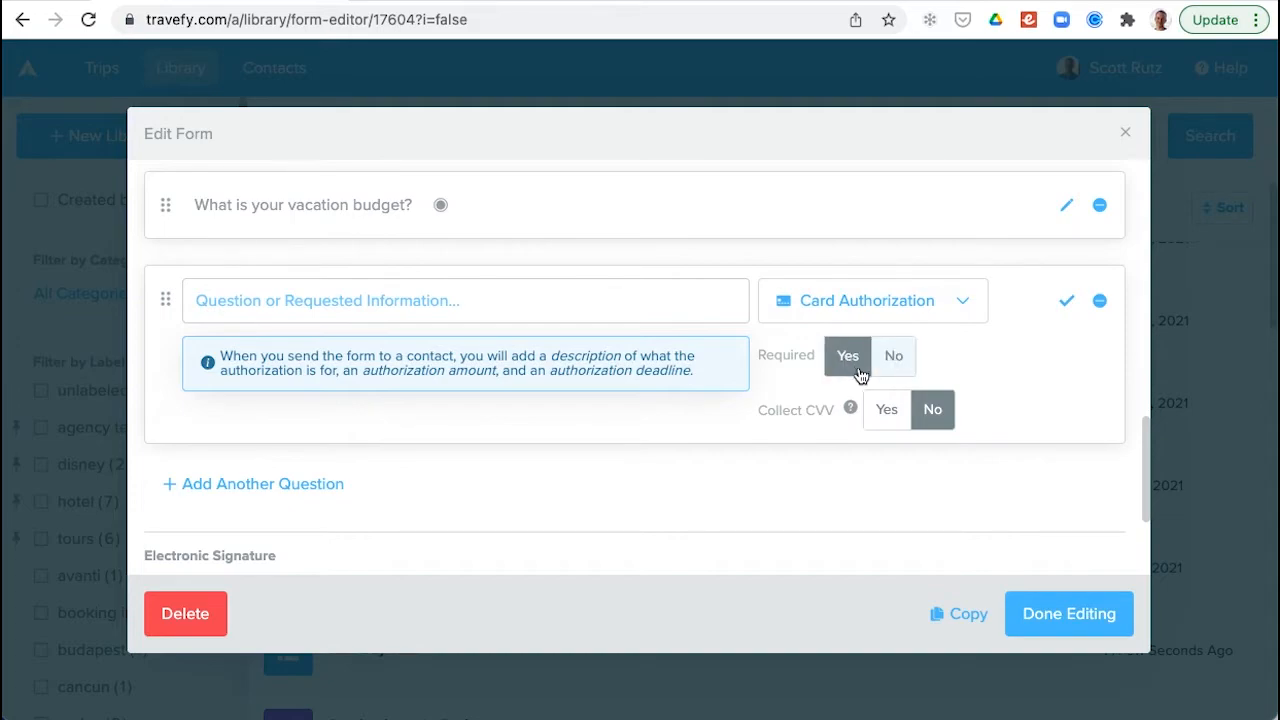
pyautogui.click(880, 420)
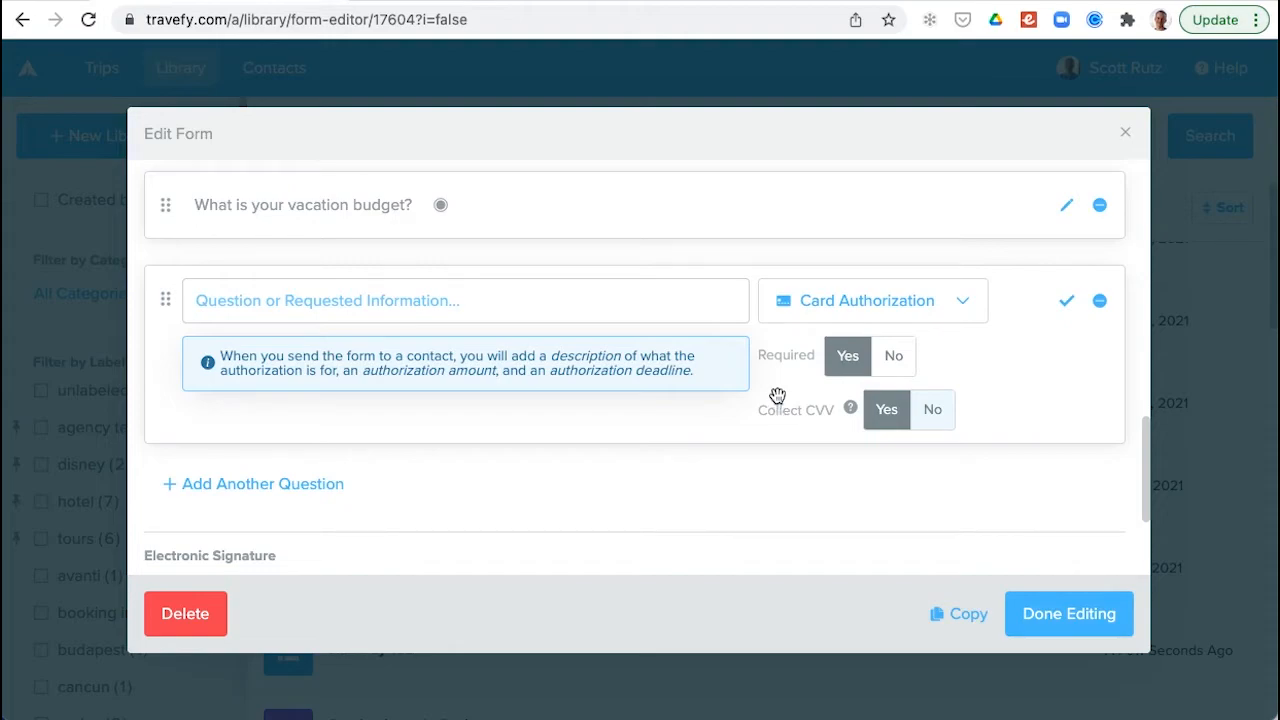
# - Select the shareable link in the form's sending options and check the form's responses
pyautogui.scroll(-1, 795, 388)
pyautogui.scroll(-2, 799, 387)
pyautogui.scroll(10, 800, 346)
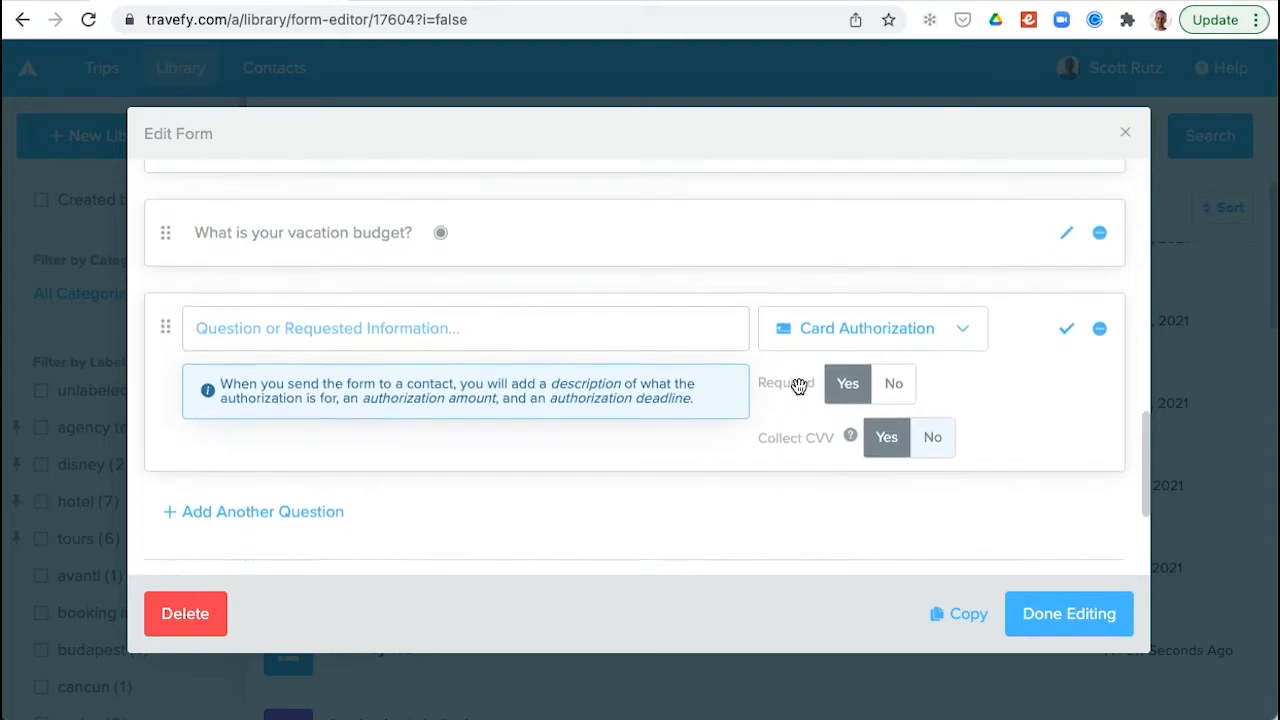
pyautogui.scroll(2, 928, 496)
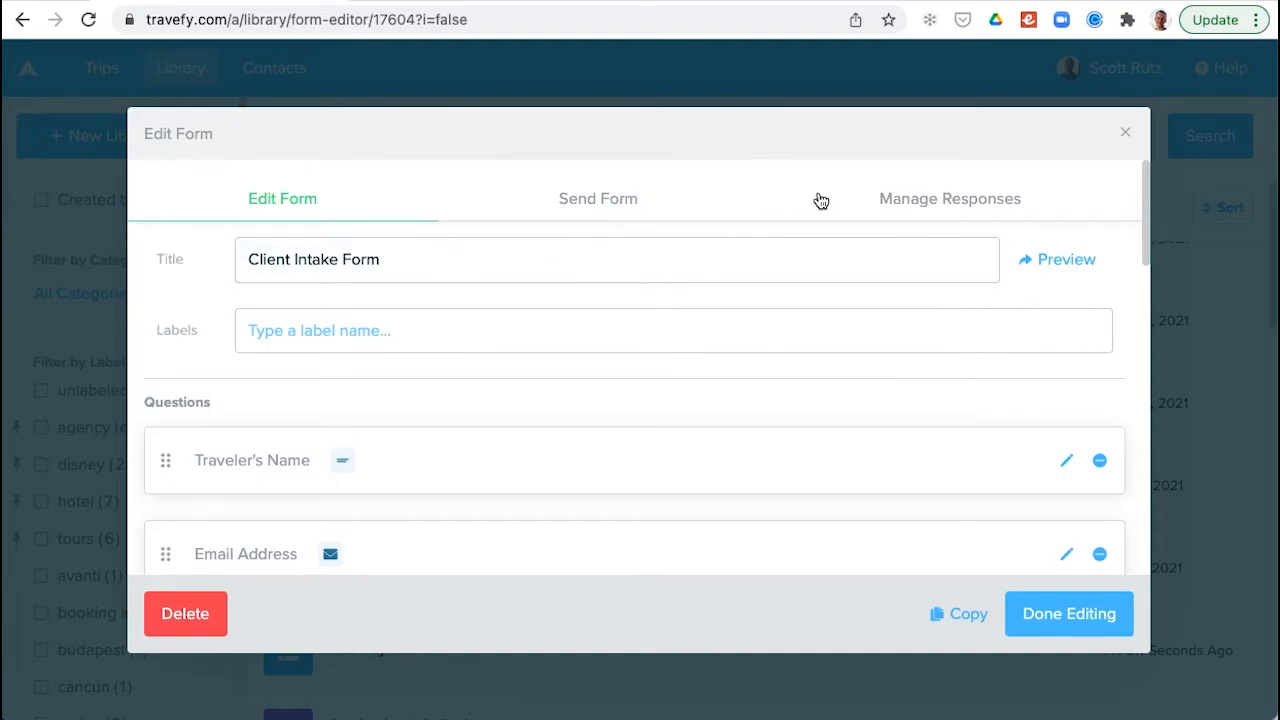
pyautogui.click(601, 206)
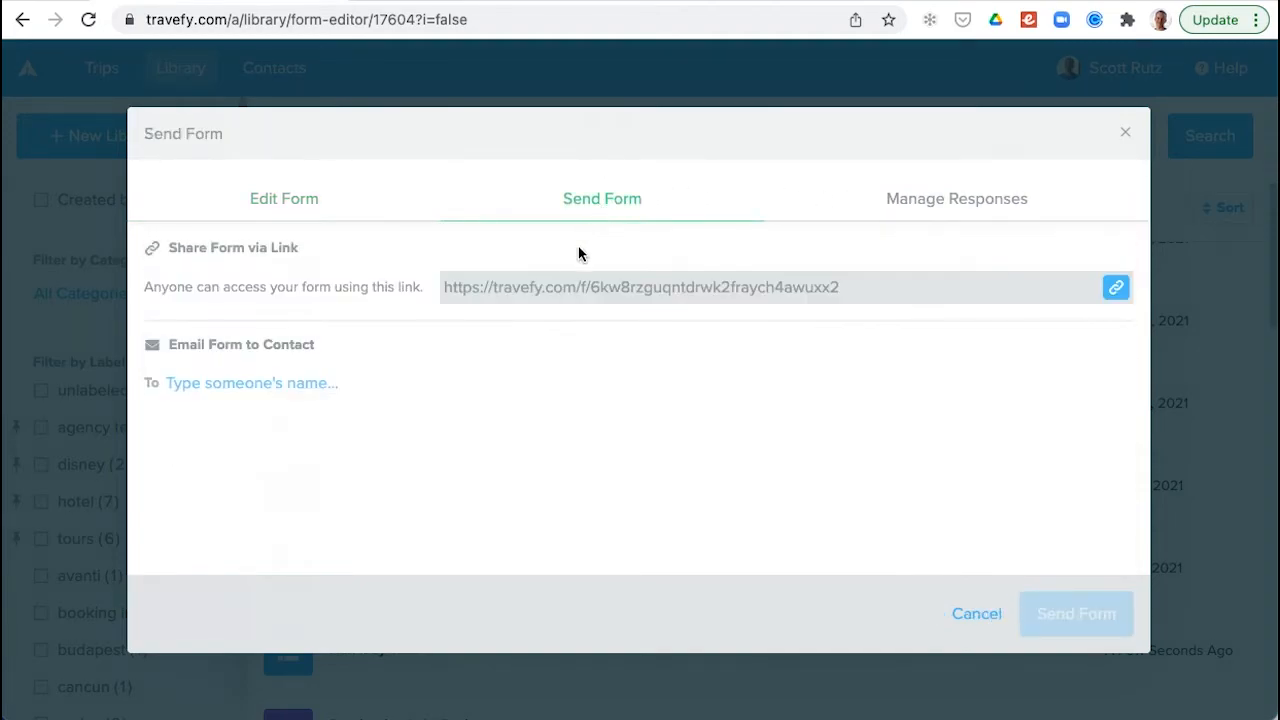
pyautogui.moveTo(846, 289); pyautogui.dragTo(440, 289)
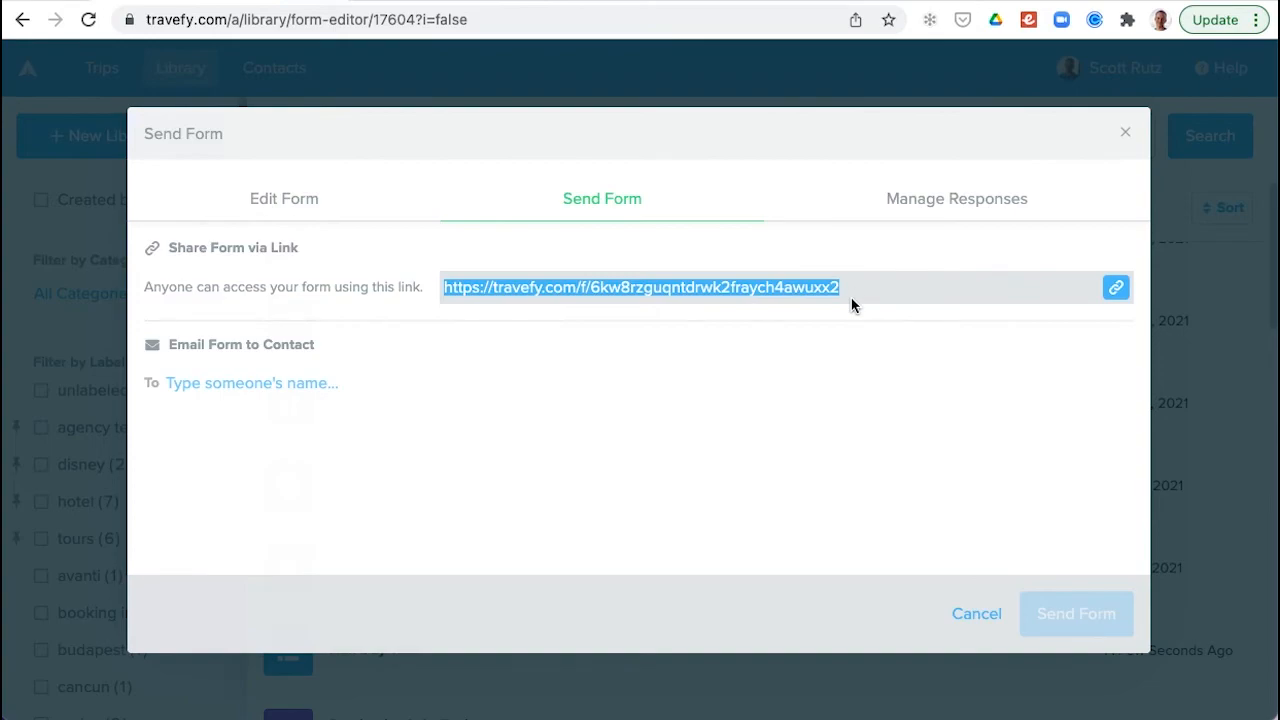
pyautogui.click(914, 206)
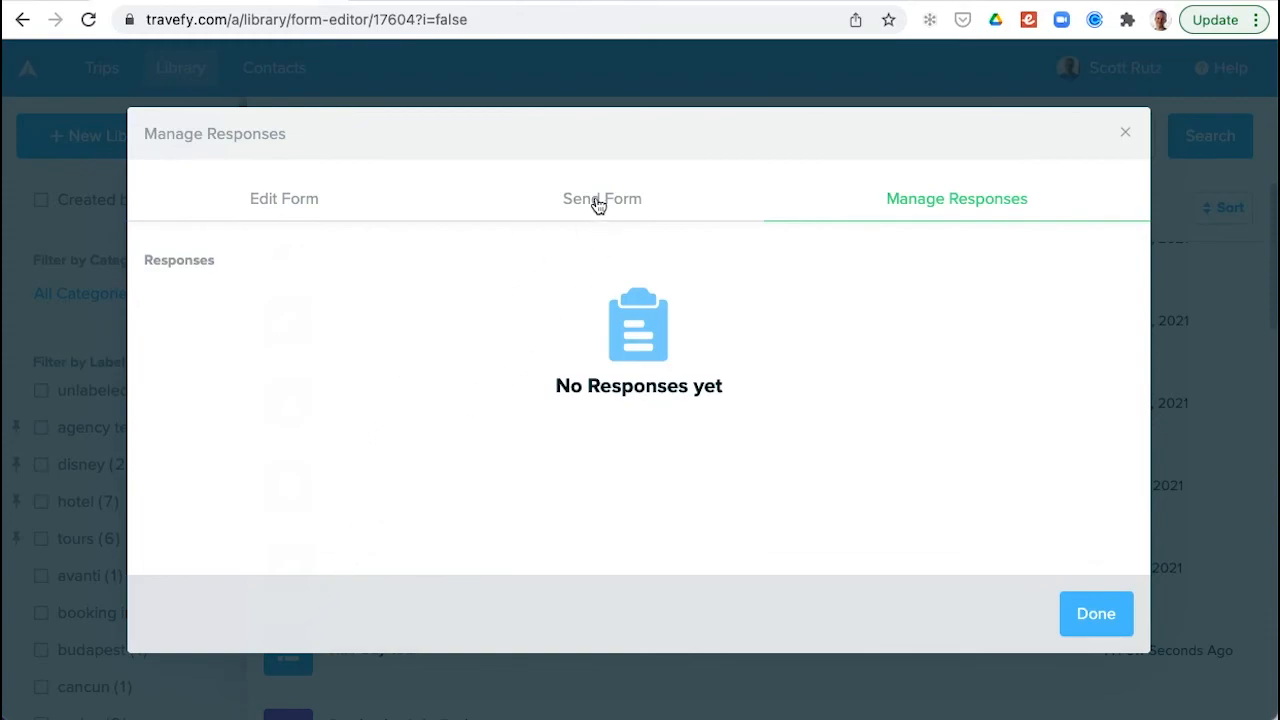
# - Preview the Client Intake Form from its editor and page through all questions without answering, up to the response review
pyautogui.click(283, 216)
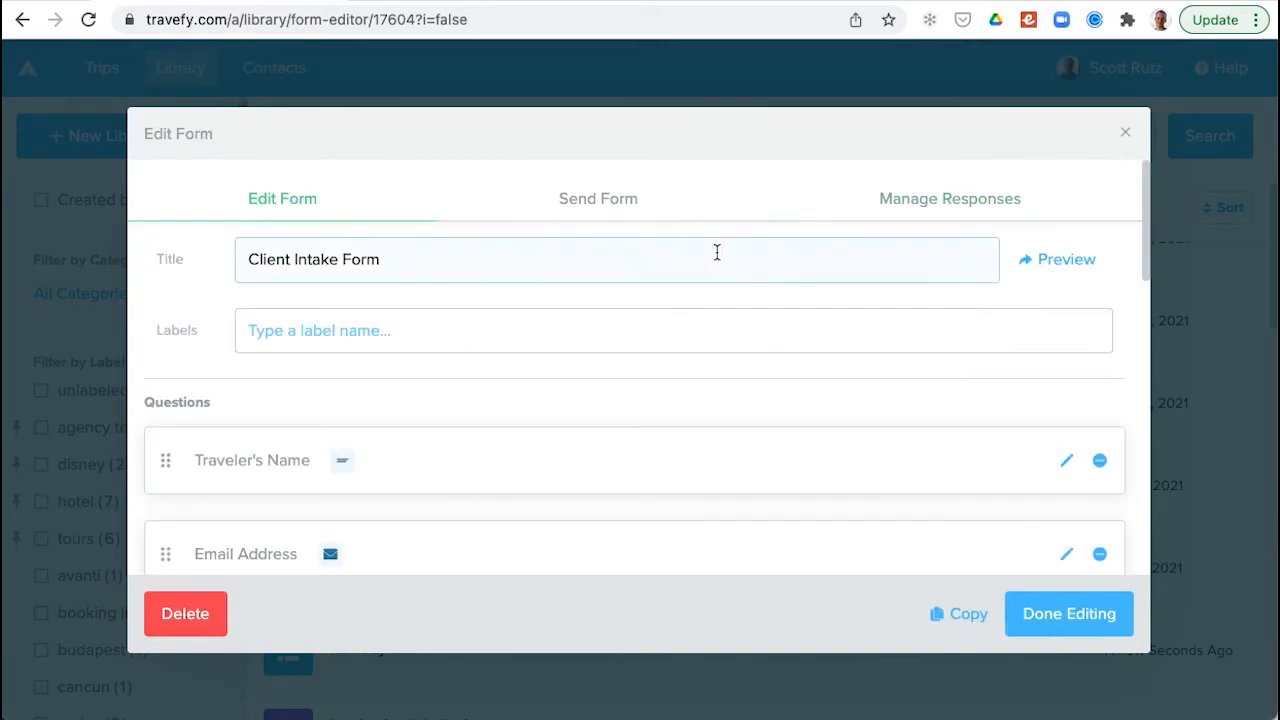
pyautogui.click(1061, 266)
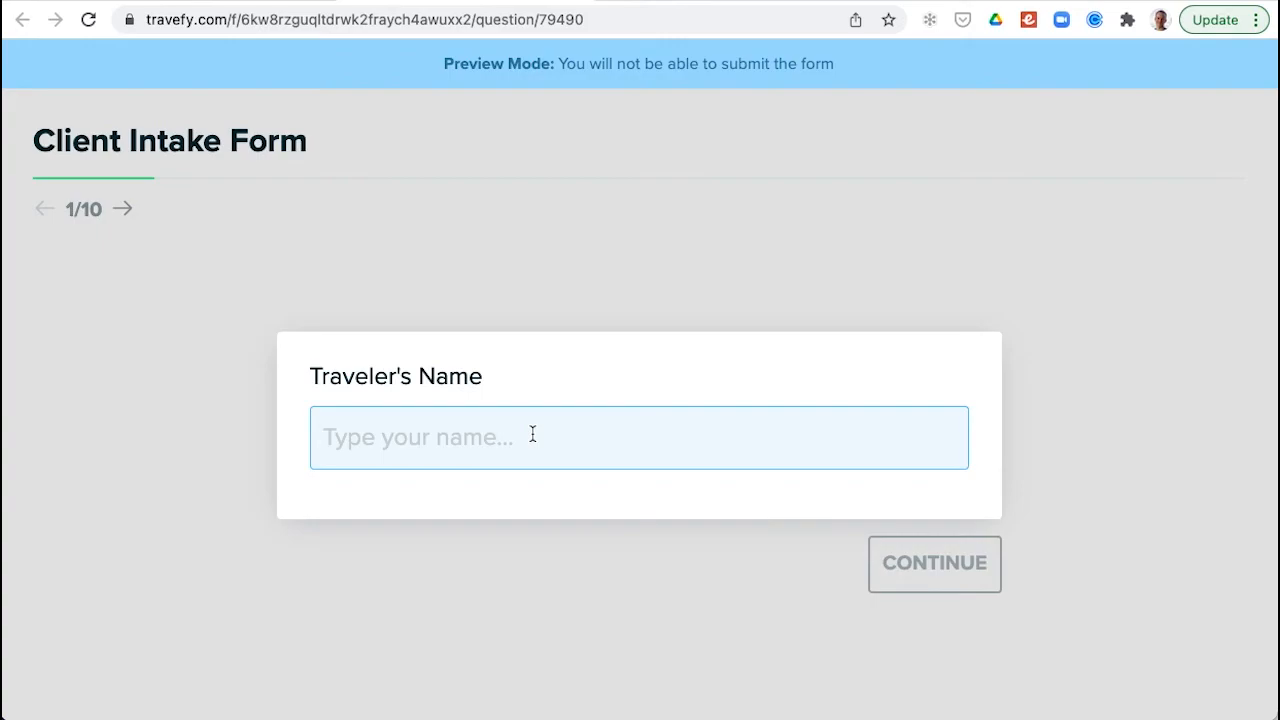
pyautogui.click(945, 563)
pyautogui.click(947, 565)
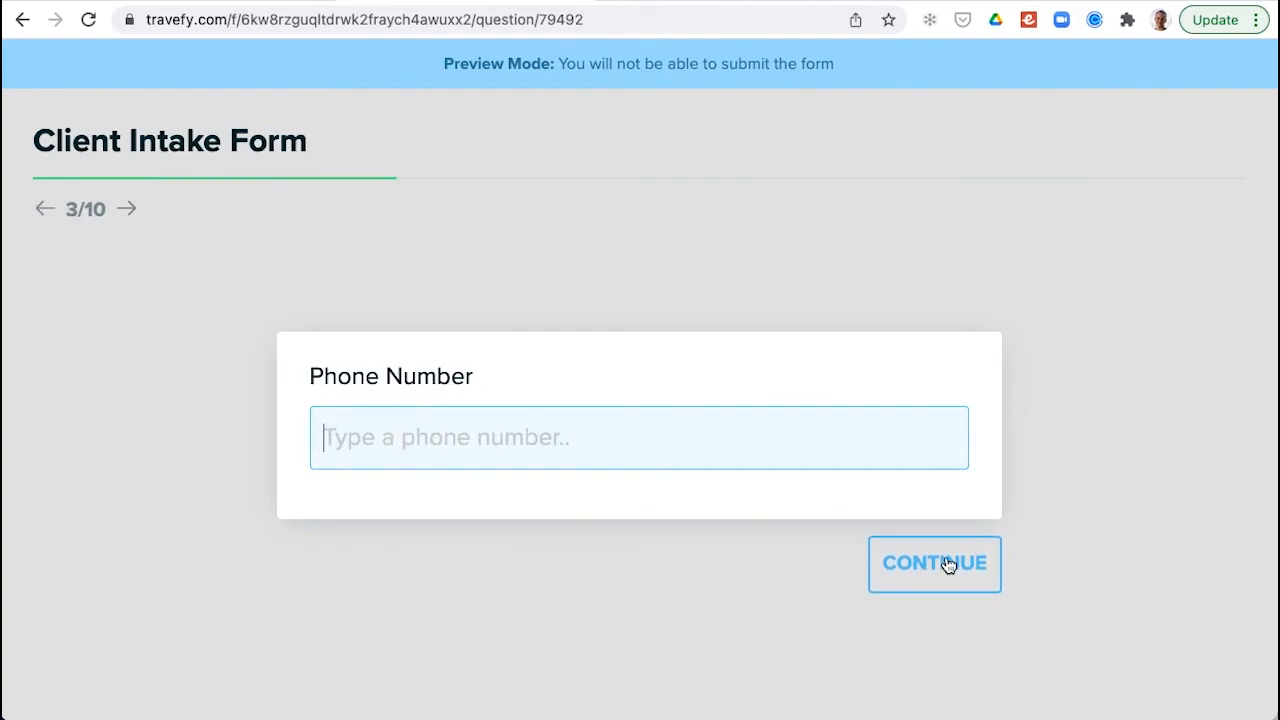
pyautogui.click(948, 565)
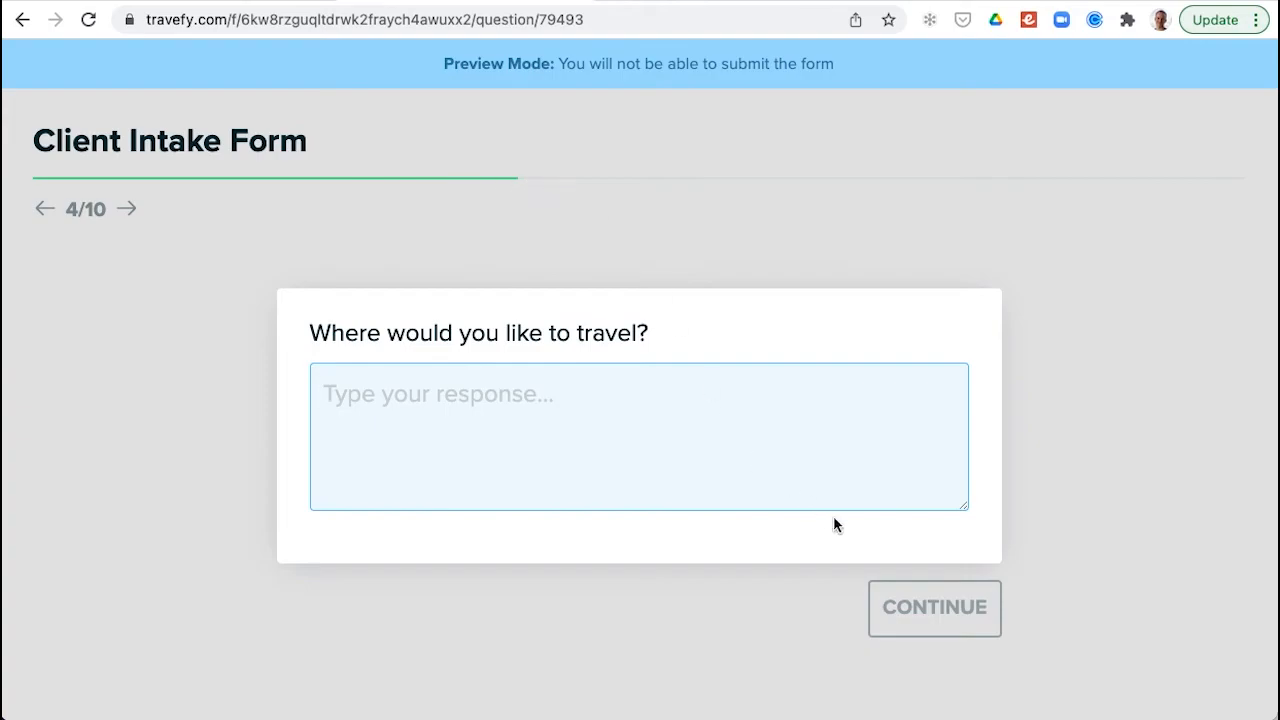
pyautogui.click(944, 610)
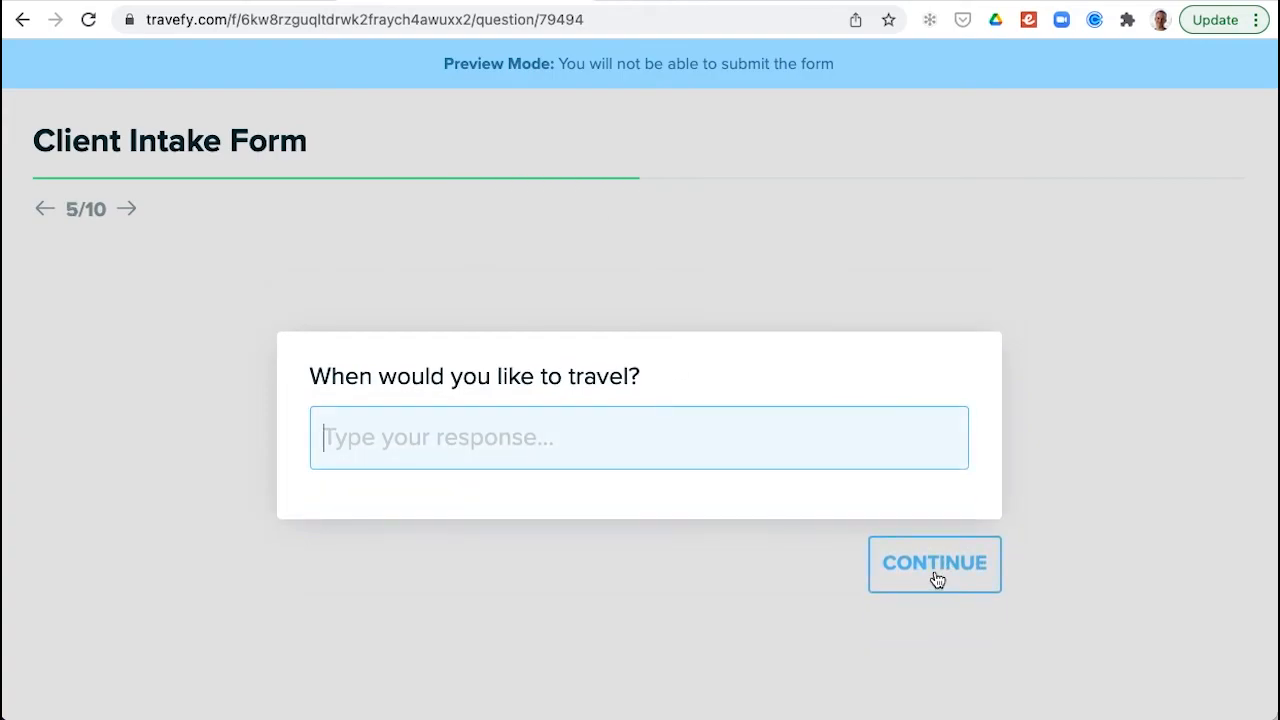
pyautogui.click(937, 578)
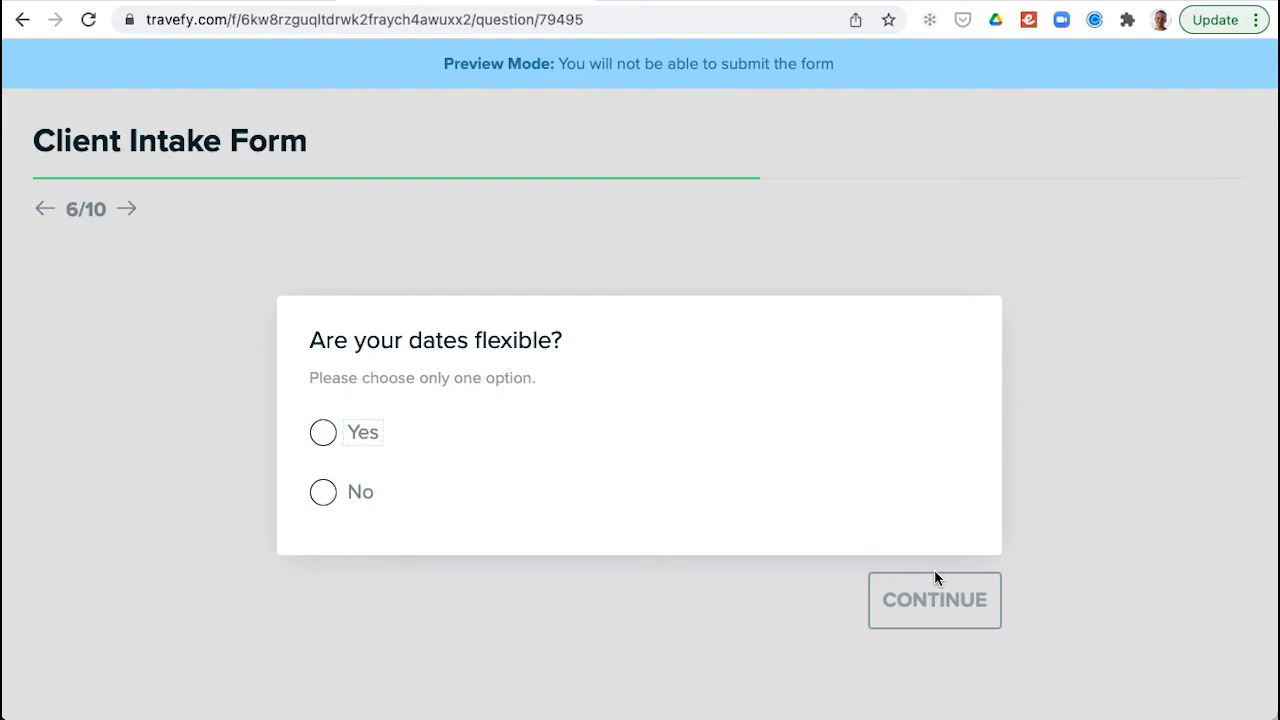
pyautogui.click(938, 590)
pyautogui.click(939, 597)
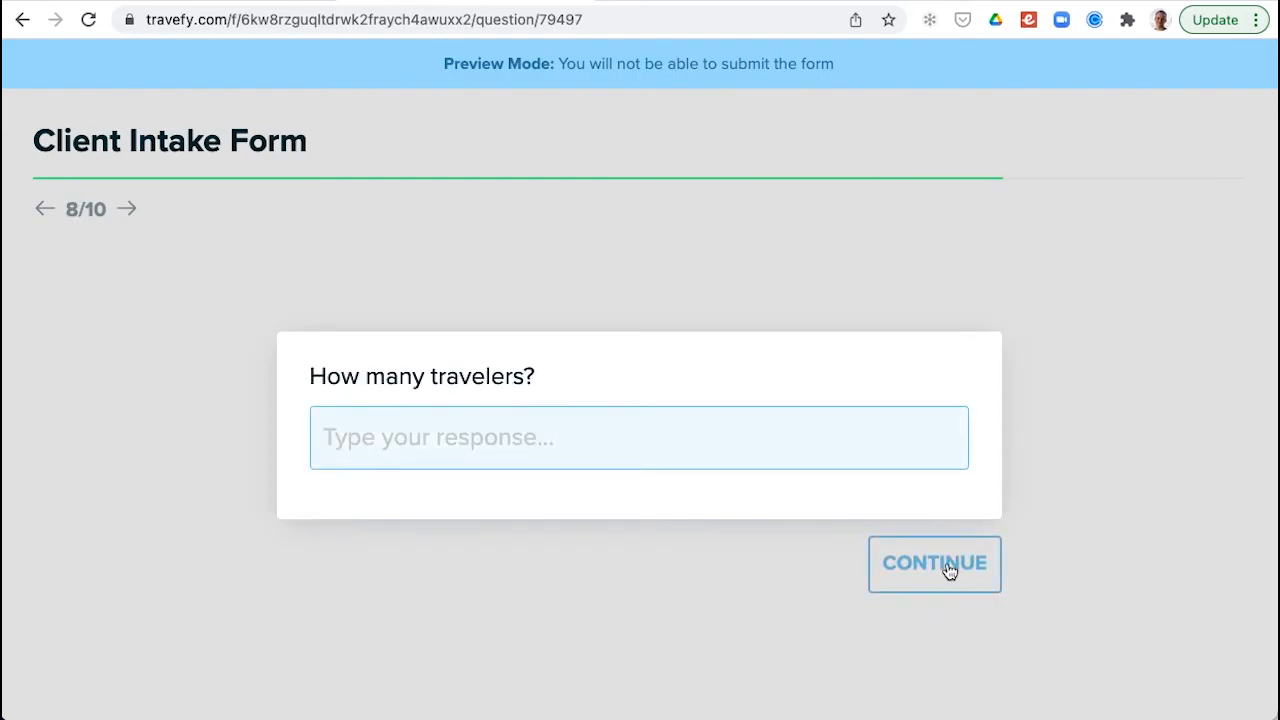
pyautogui.click(949, 570)
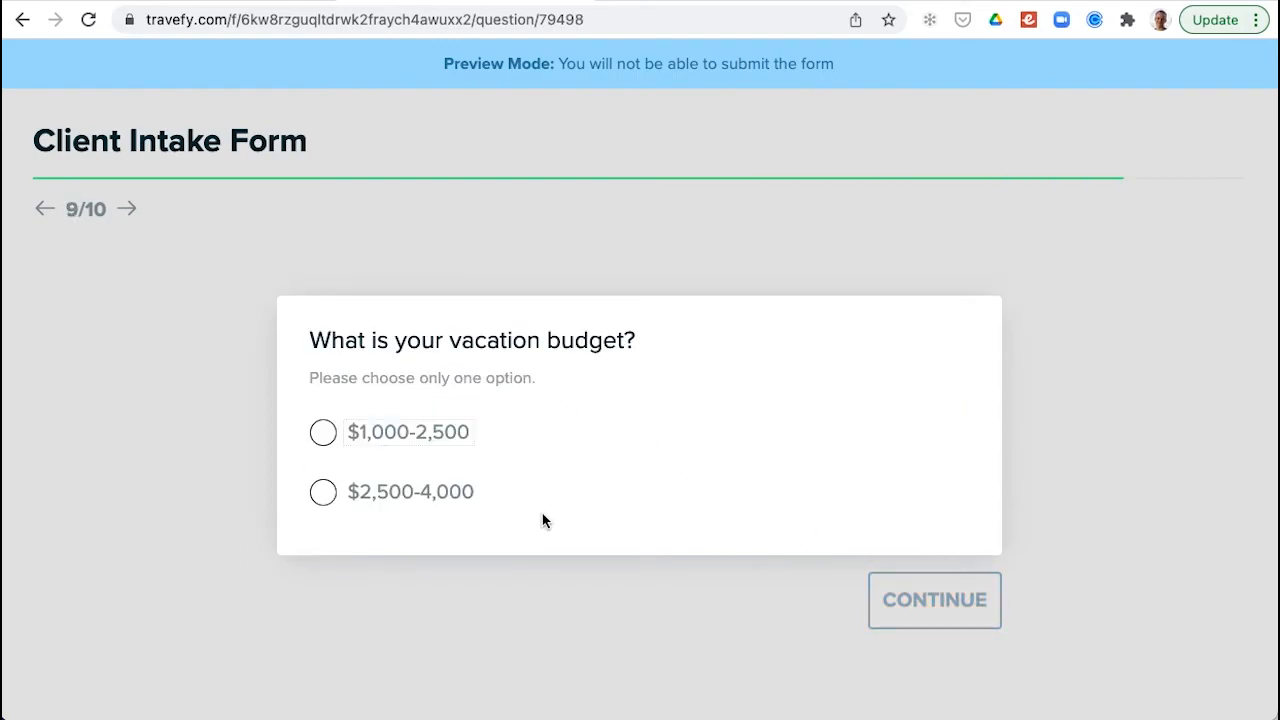
pyautogui.click(945, 612)
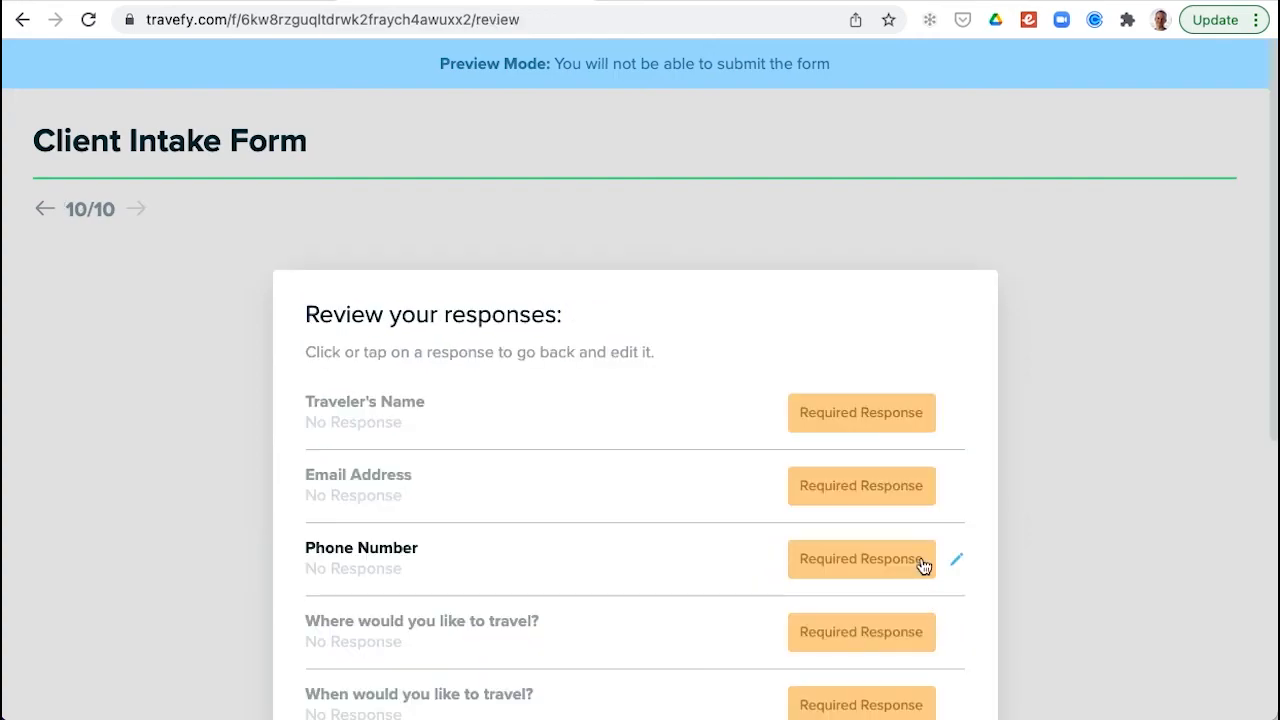
# - Examine the review page of the form preview for questions that require a response
pyautogui.scroll(-5, 920, 566)
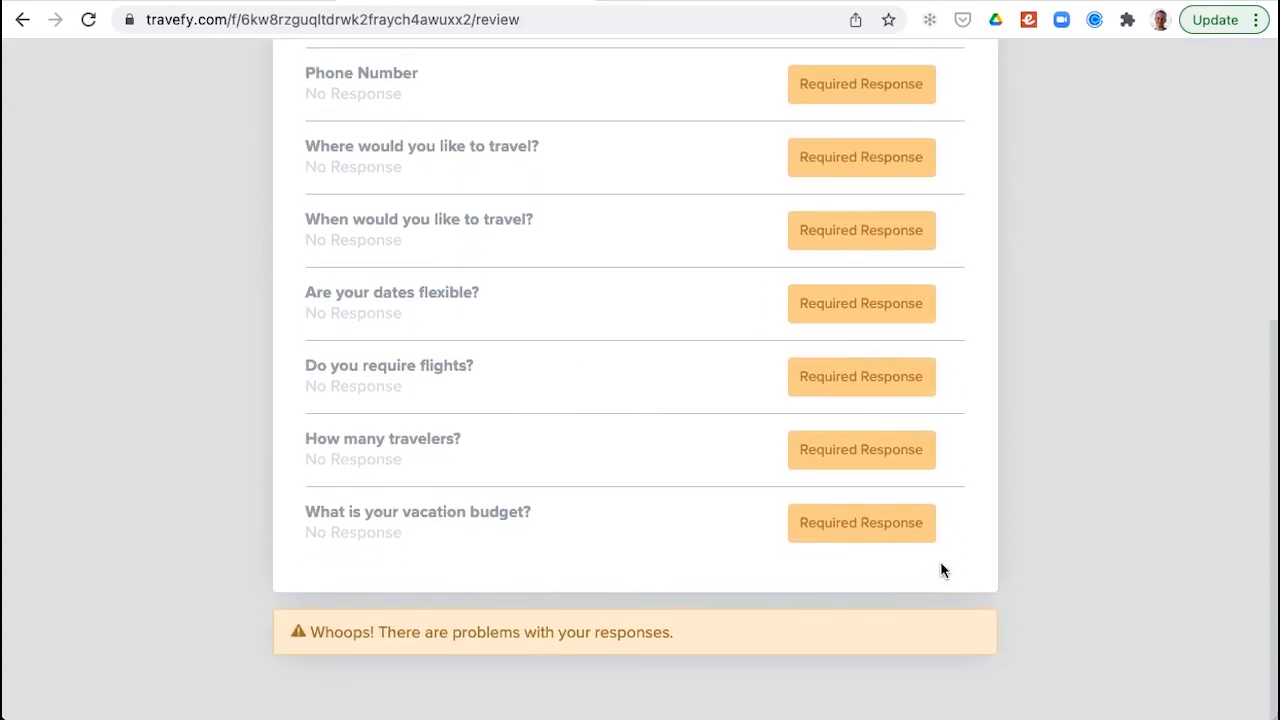
pyautogui.scroll(5, 941, 569)
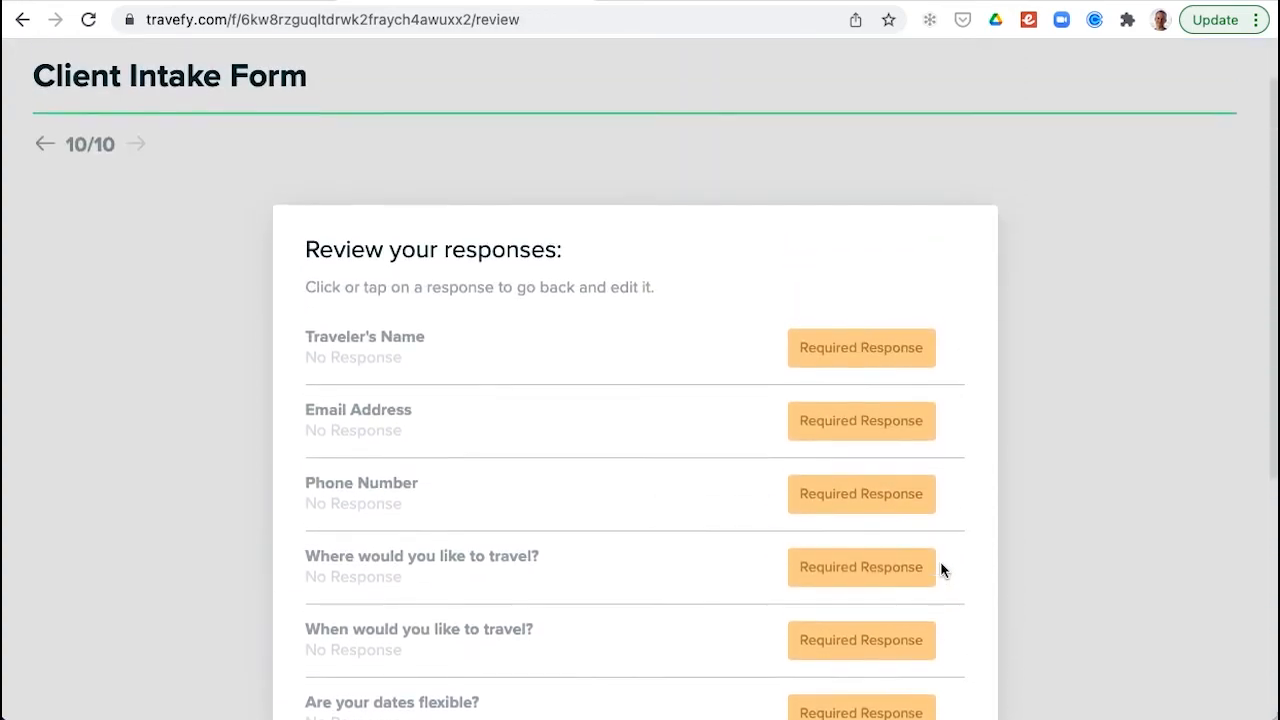
pyautogui.scroll(1, 940, 563)
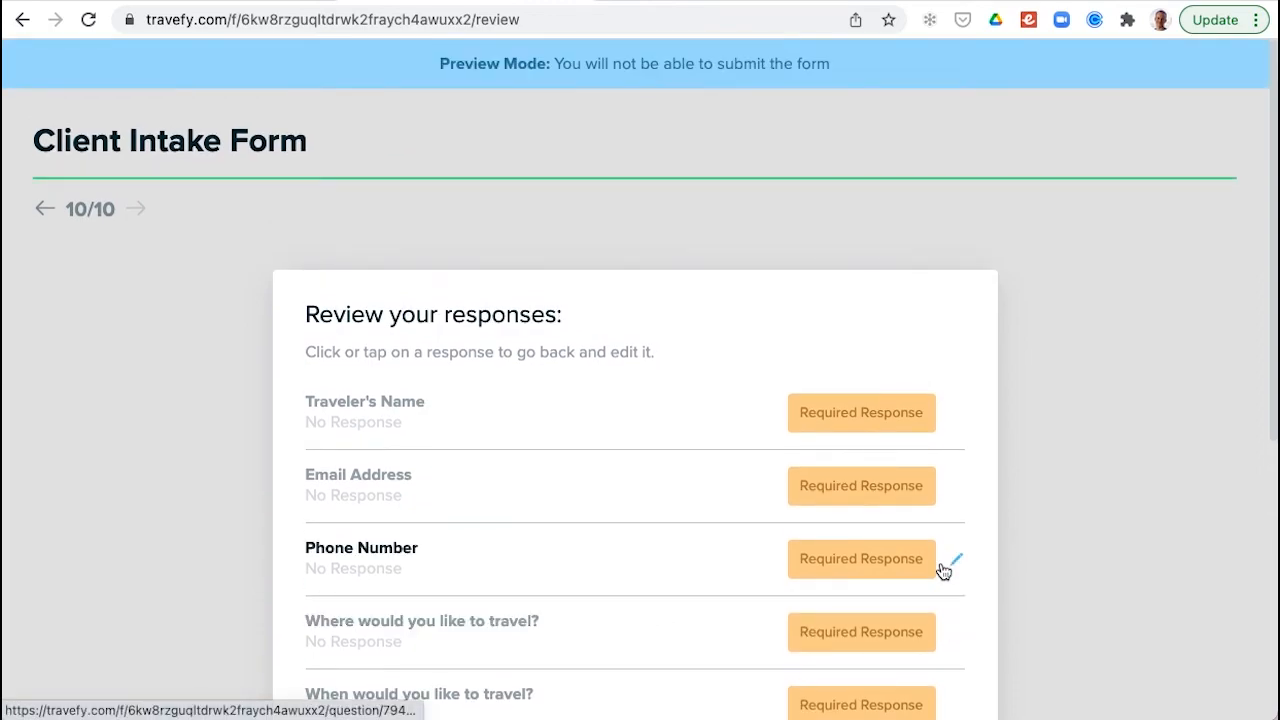
pyautogui.scroll(-7, 950, 571)
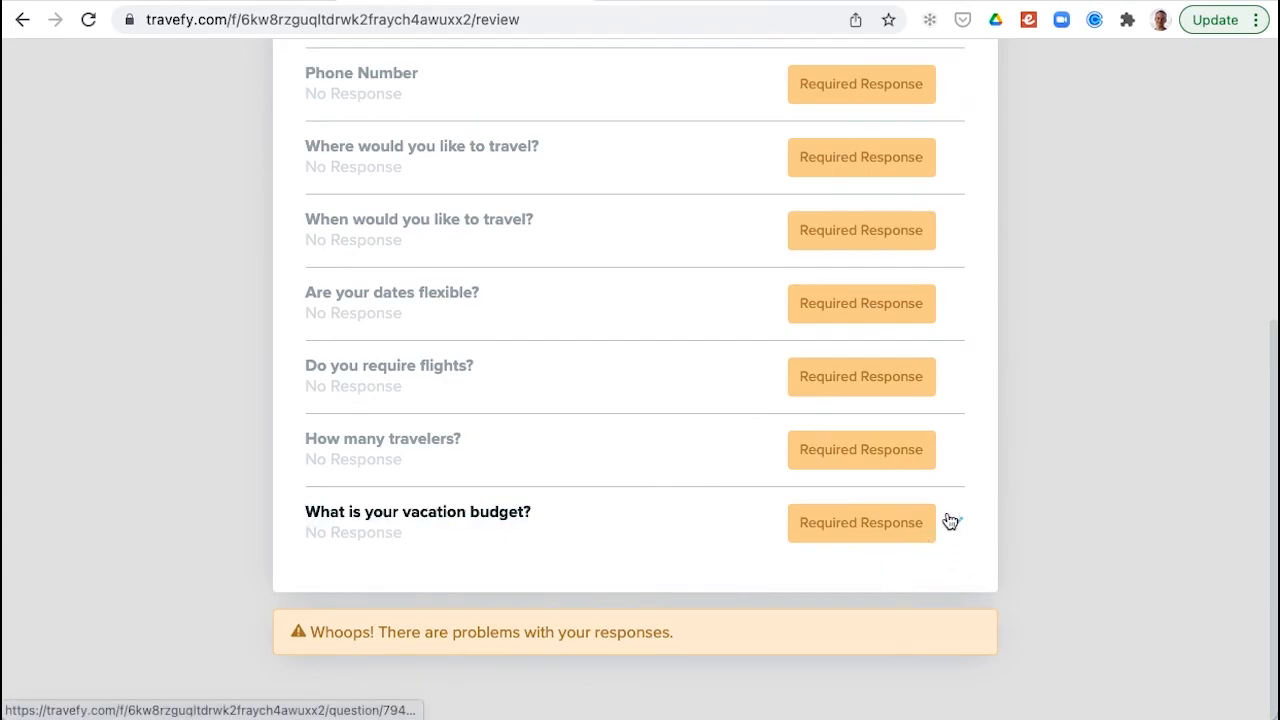
pyautogui.scroll(1, 1000, 495)
pyautogui.scroll(5, 1001, 489)
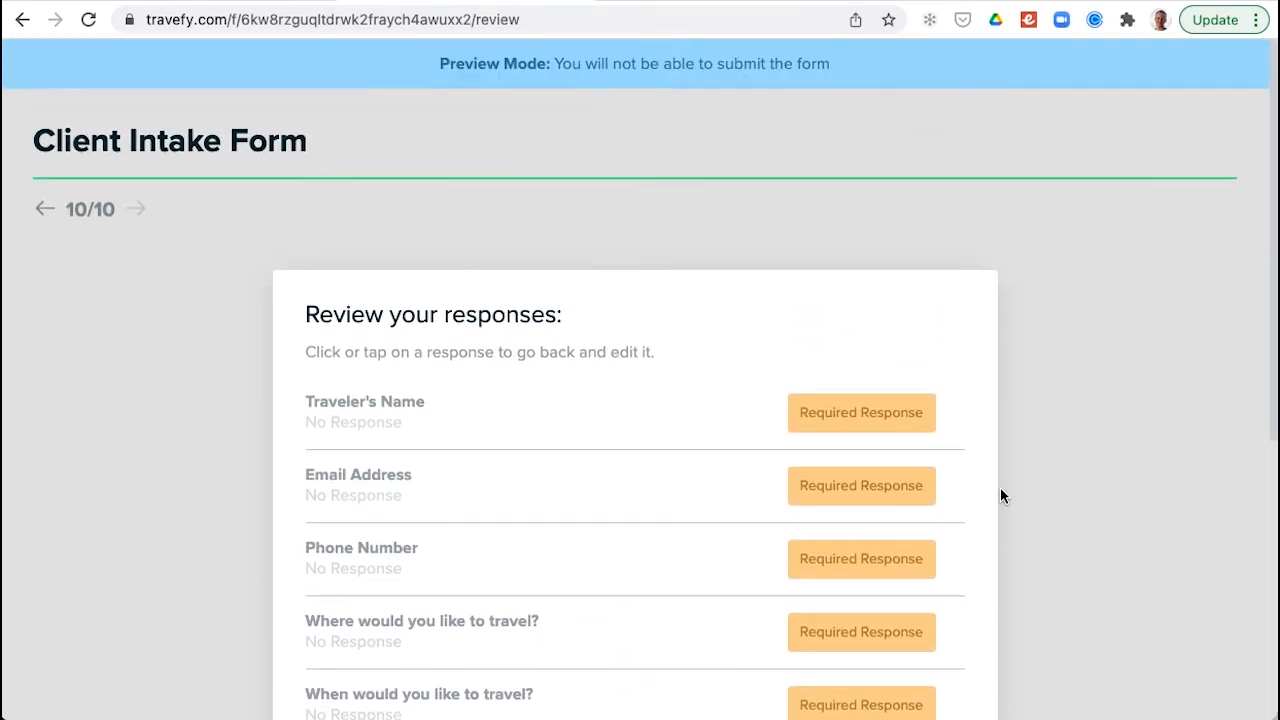
# - Return from the preview to the form editor and close it
pyautogui.click(176, 2)
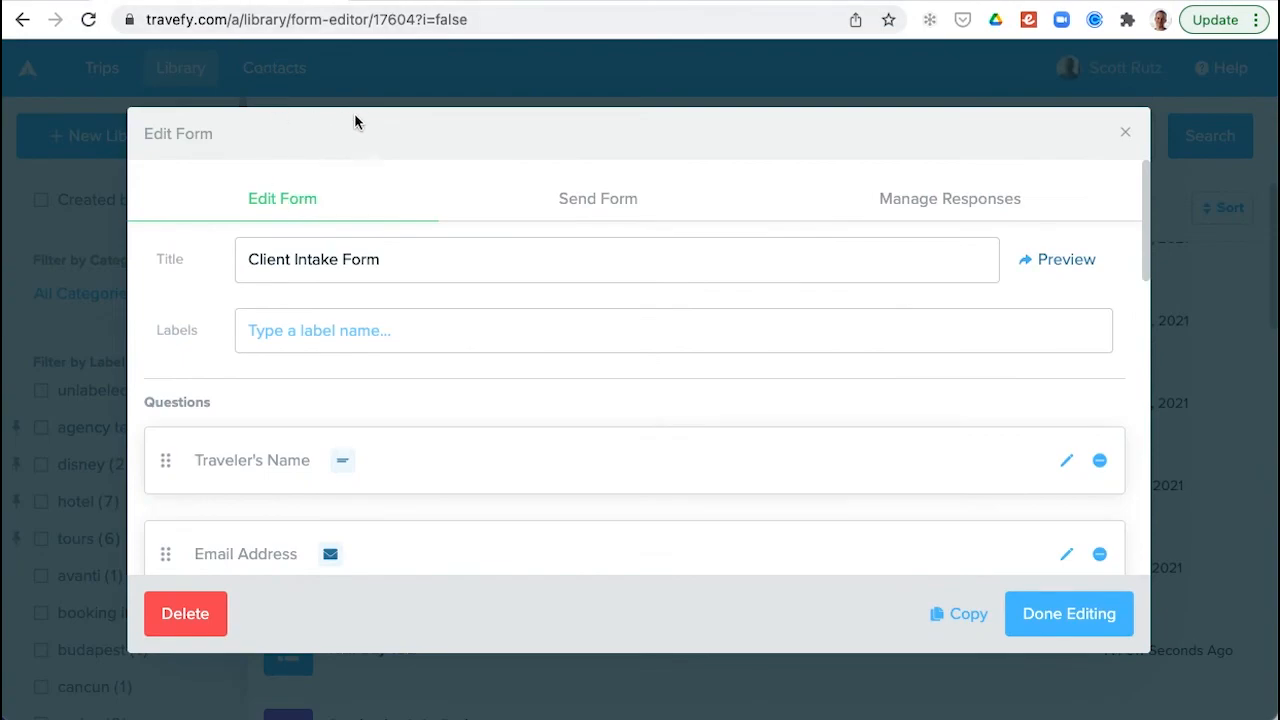
pyautogui.click(1125, 133)
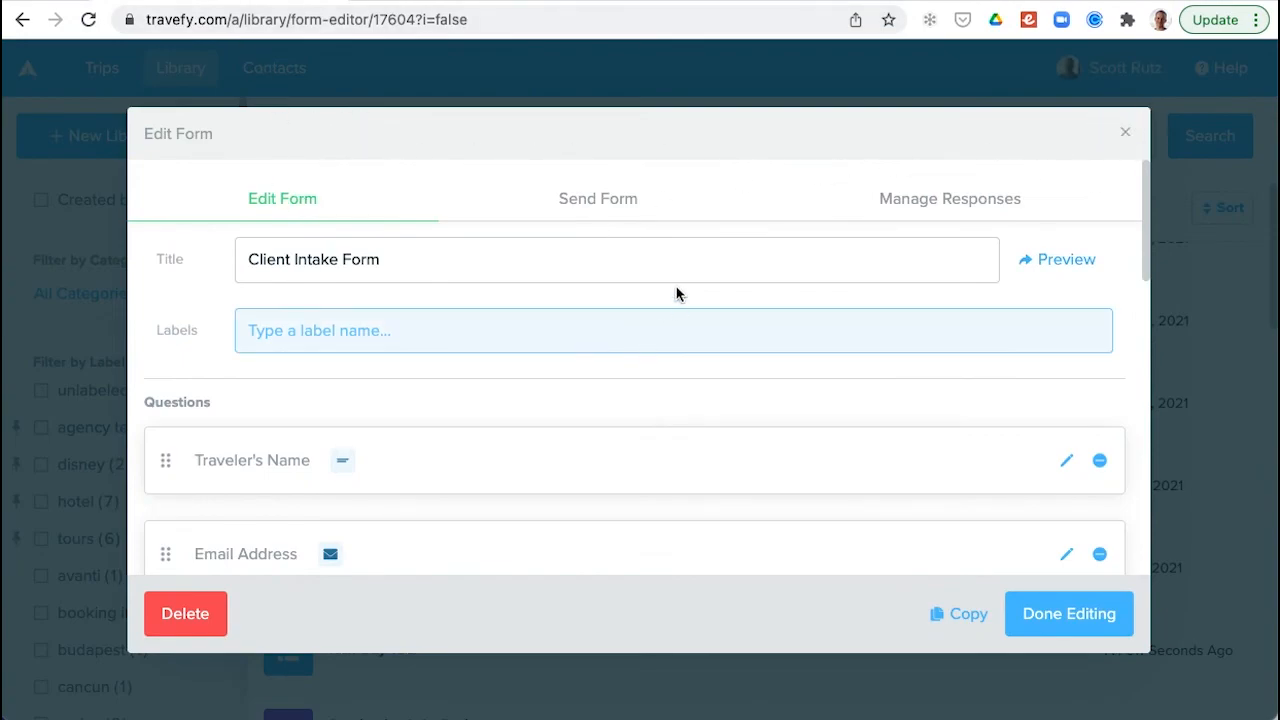
pyautogui.click(1125, 136)
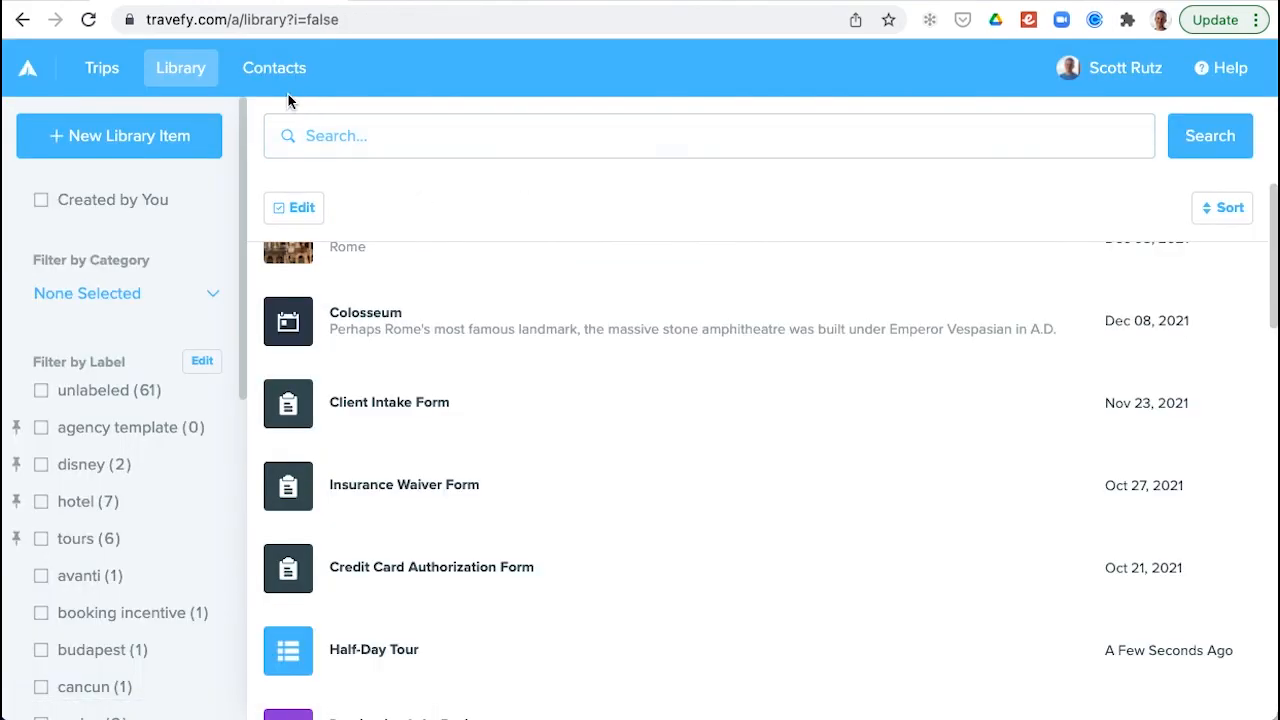
# - Open the first contact's forms, view the responses to the Credit Card Authorization form, and return to the forms list
pyautogui.click(281, 80)
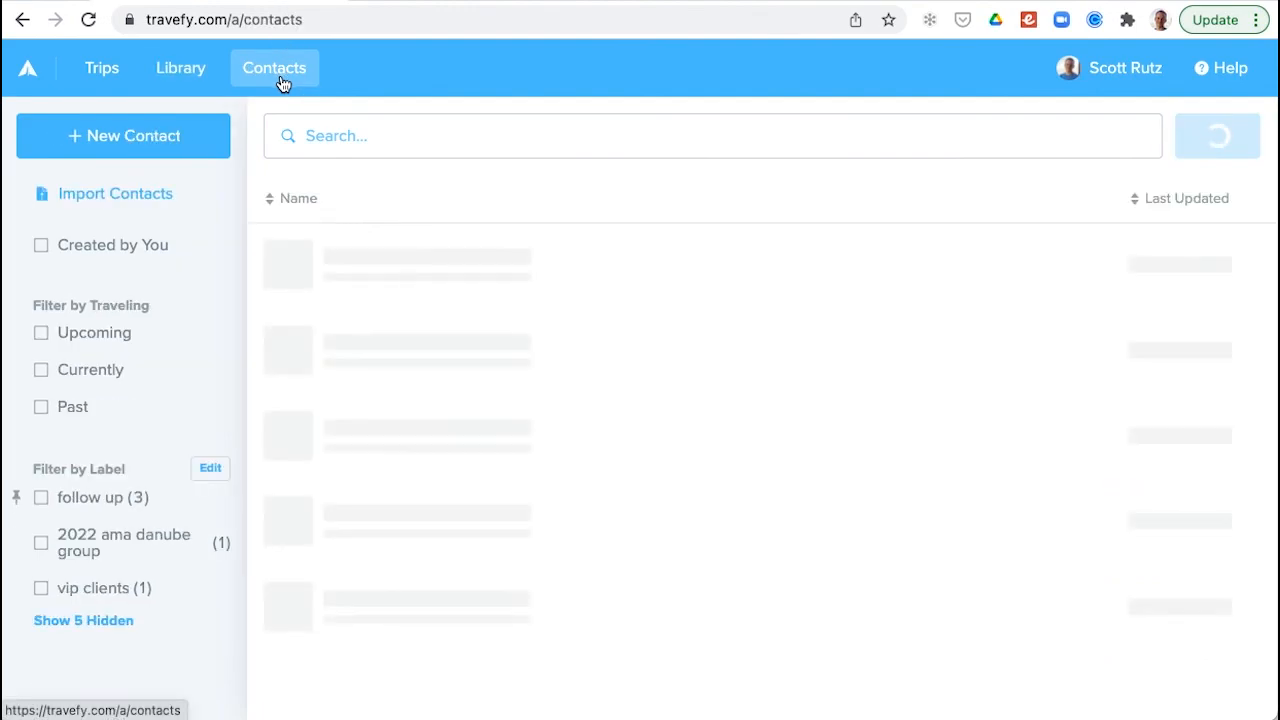
pyautogui.click(491, 277)
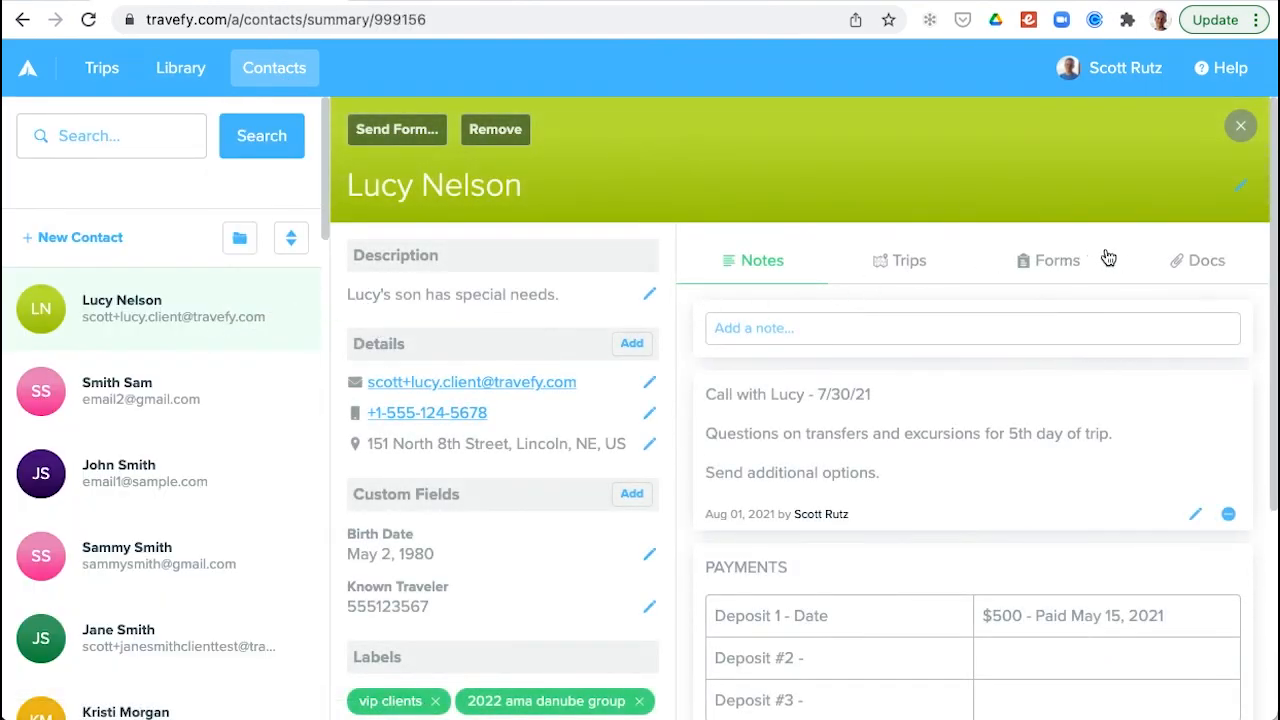
pyautogui.click(1057, 270)
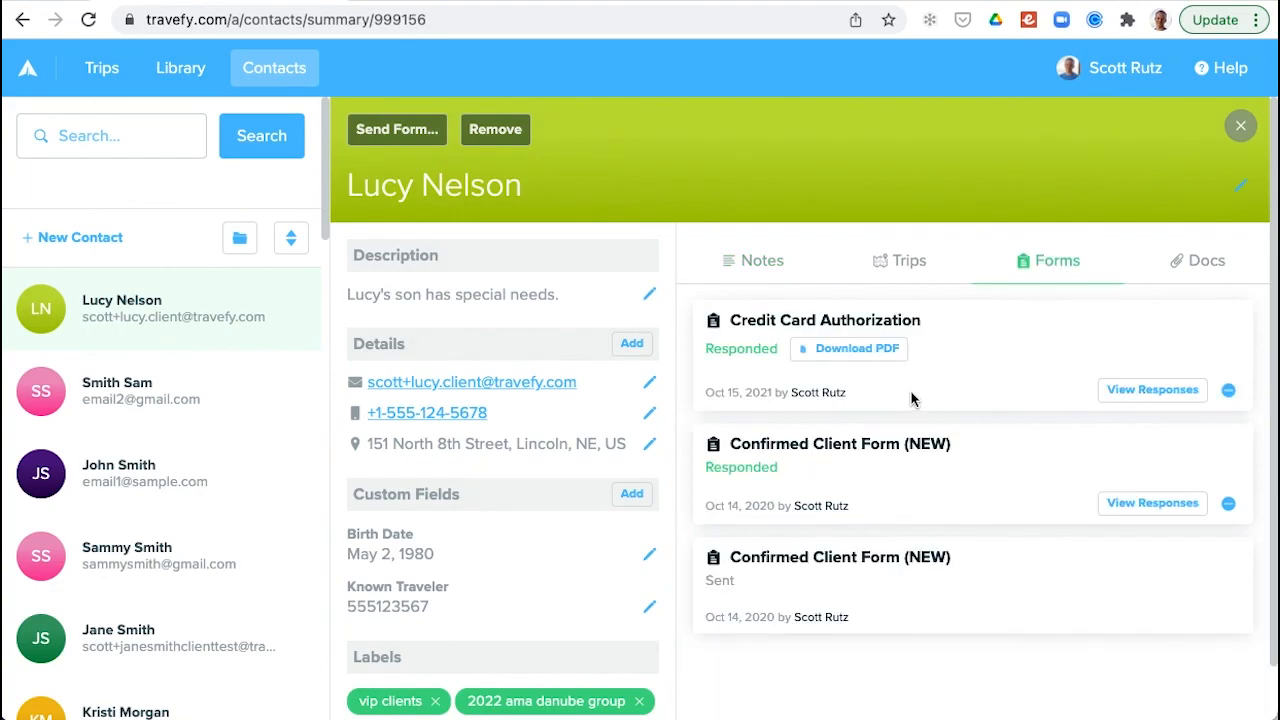
pyautogui.click(1125, 393)
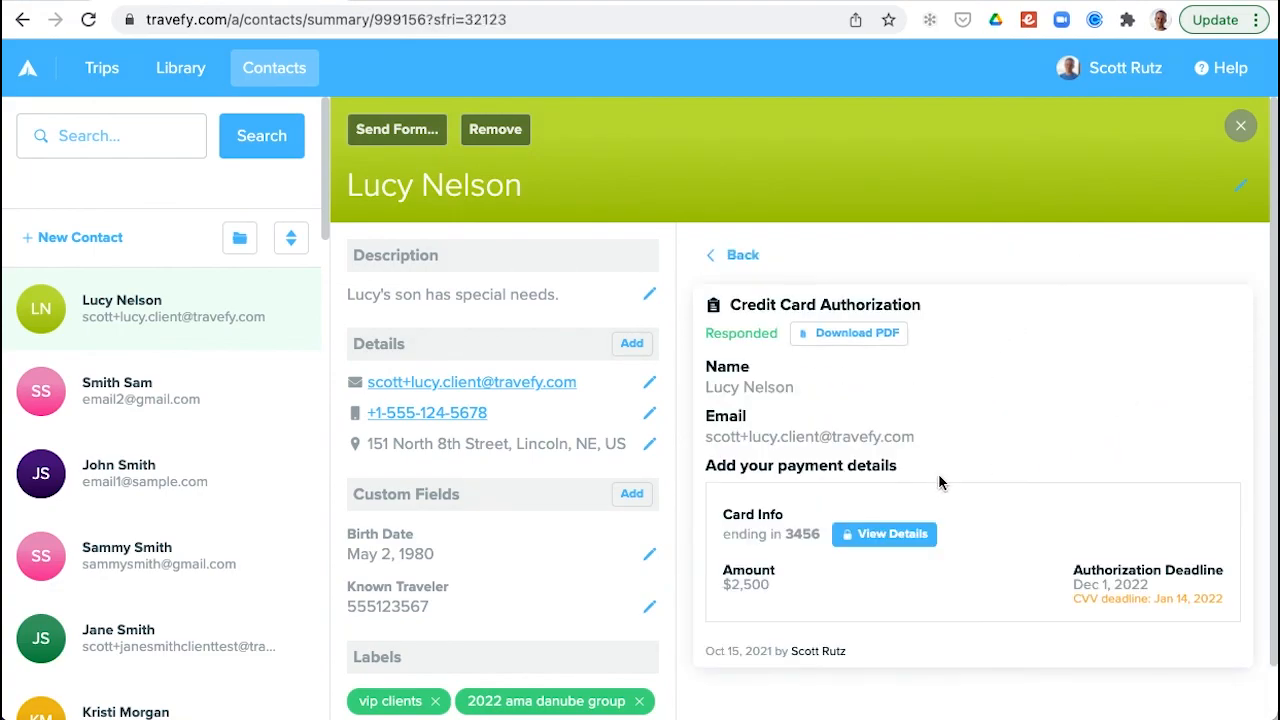
pyautogui.click(737, 257)
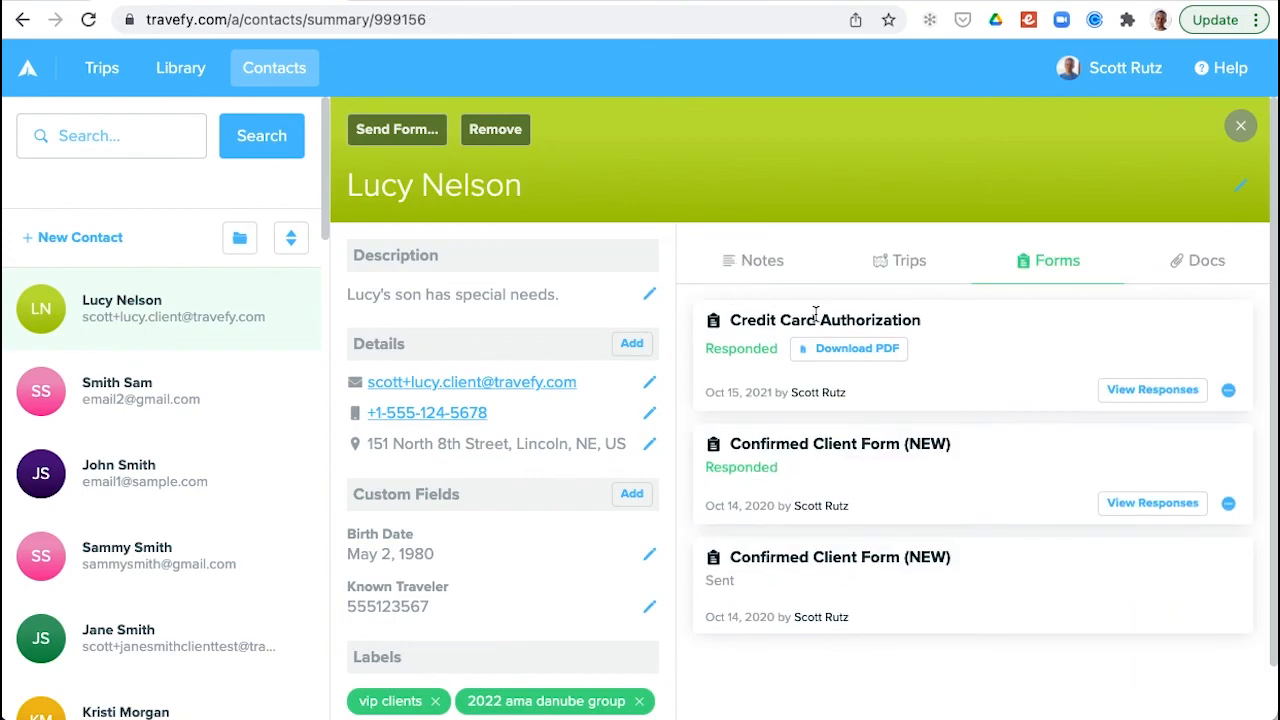